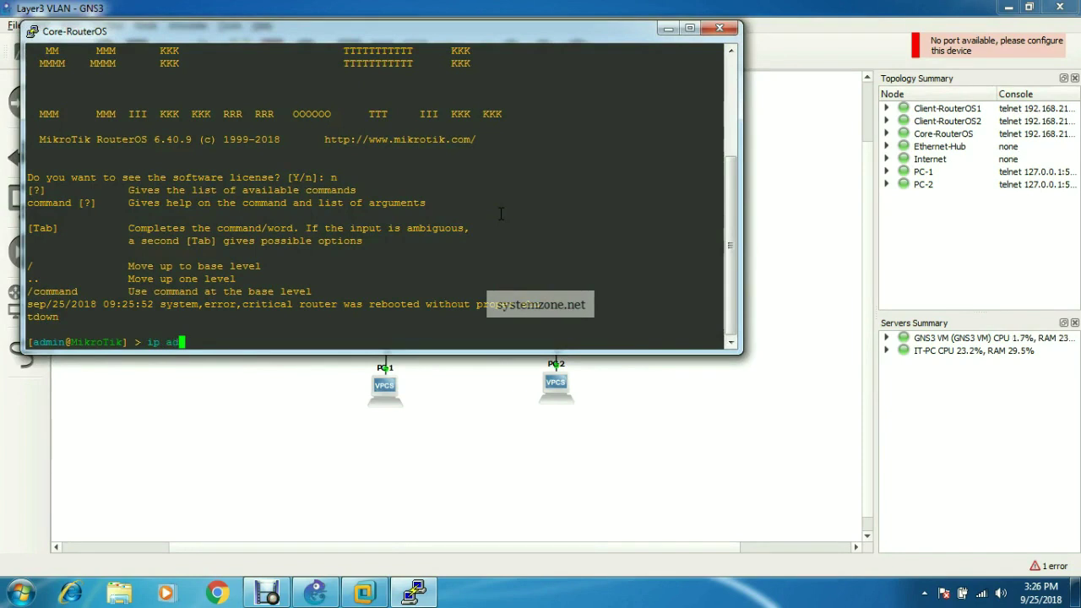
- List the Core-RouterOS router's current IP addresses with 'ip address print'
key("Tab")
type("print")
key("Return")
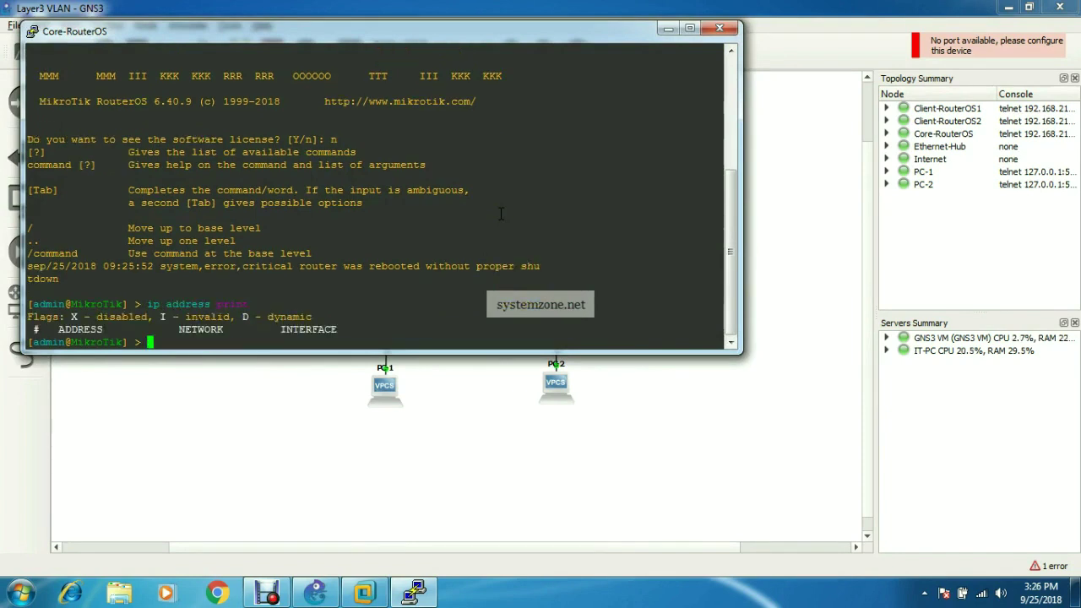
- Add address 192.168.30.2/29 on ether1, then reprint the address list to confirm it
type("ip add")
key("Tab")
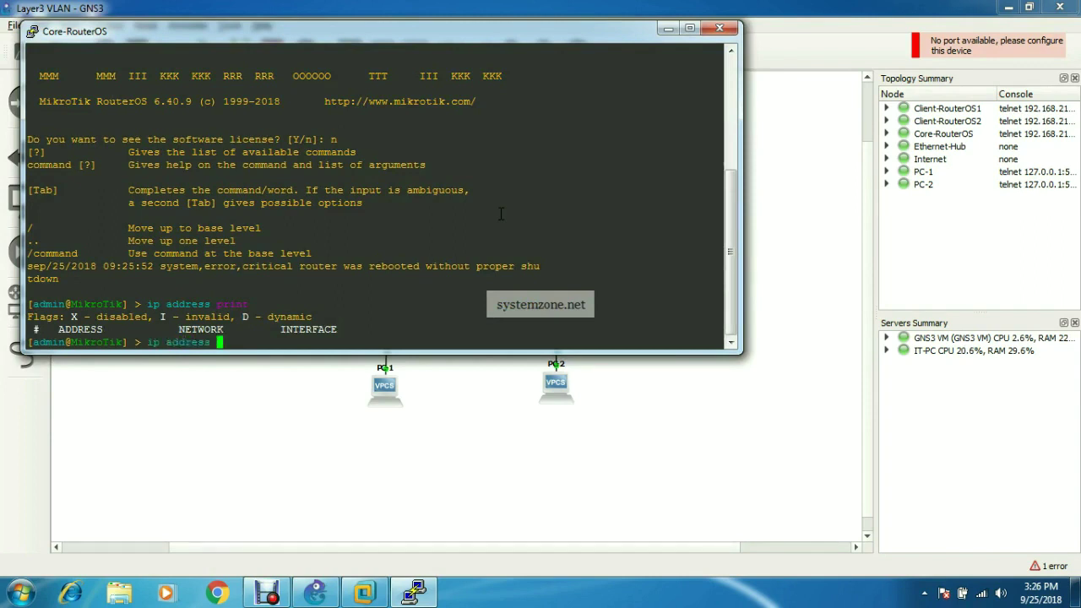
type("add addr")
key("Tab")
type("192.168.30.")
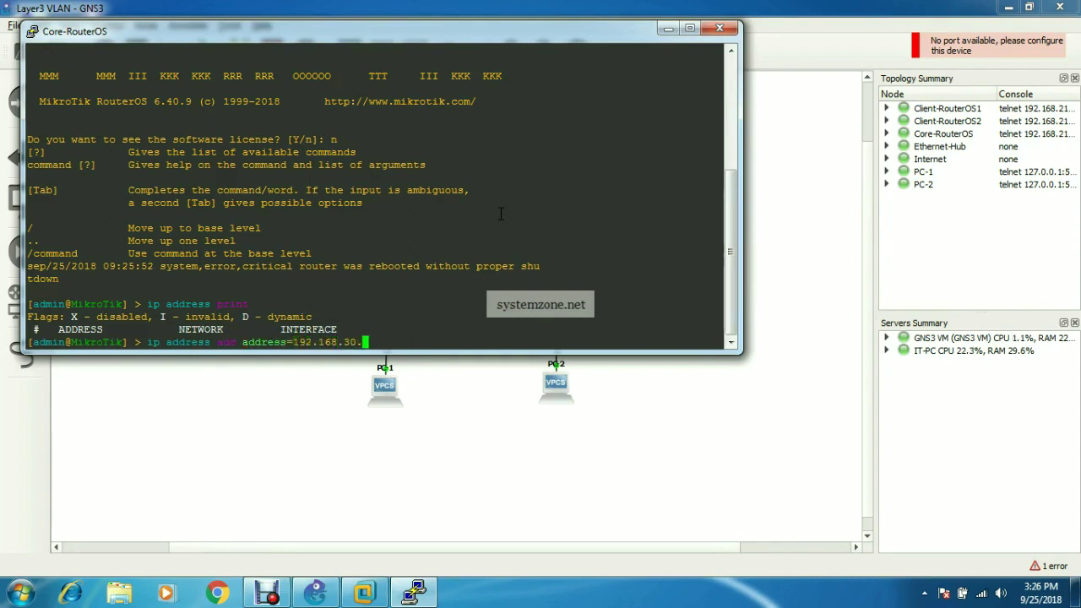
type("2/2")
type("9 ")
type("192")
key("BackSpace")
key("BackSpace")
key("BackSpace")
key("BackSpace")
type("inte")
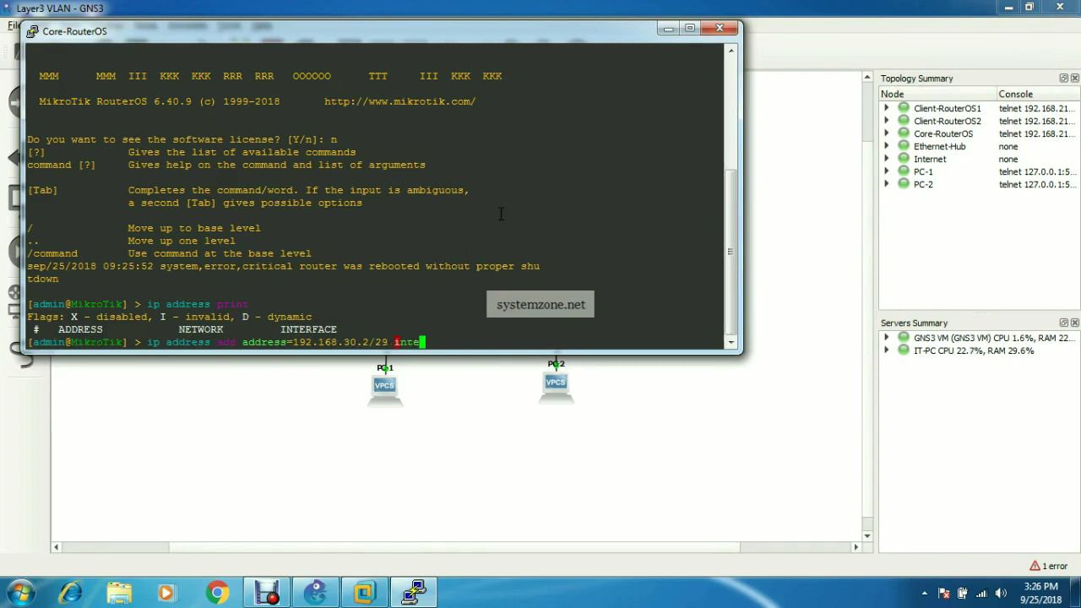
type("rface=ether")
key("Return")
key("Up")
key("Up")
key("Return")
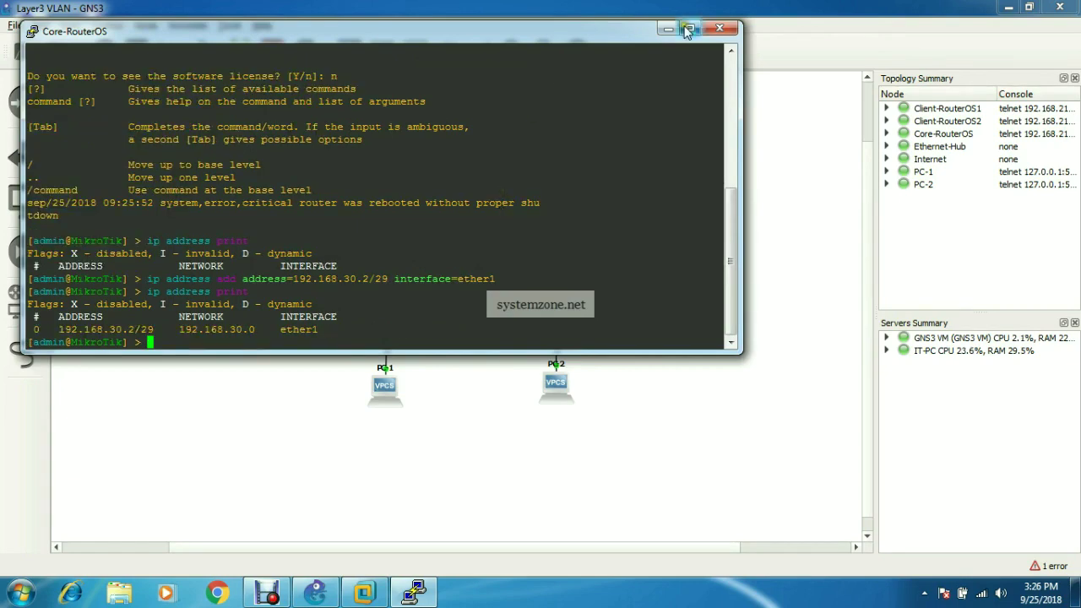
- Close the router console, hide GNS3, and launch WinBox with 192.168.30.2 as the connect target
left_click(718, 28)
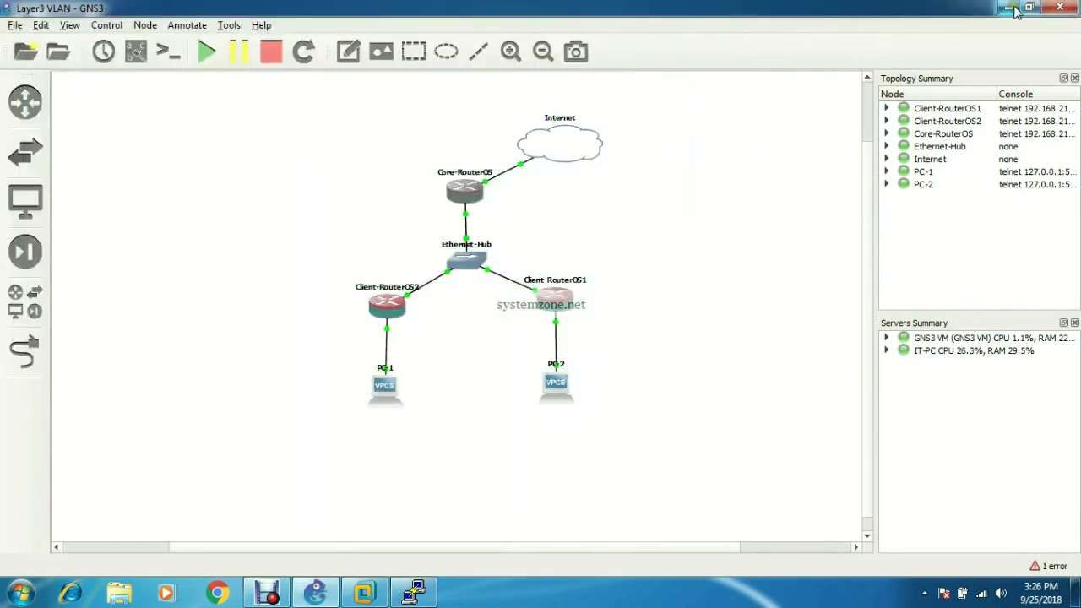
left_click(1008, 8)
double_click(89, 192)
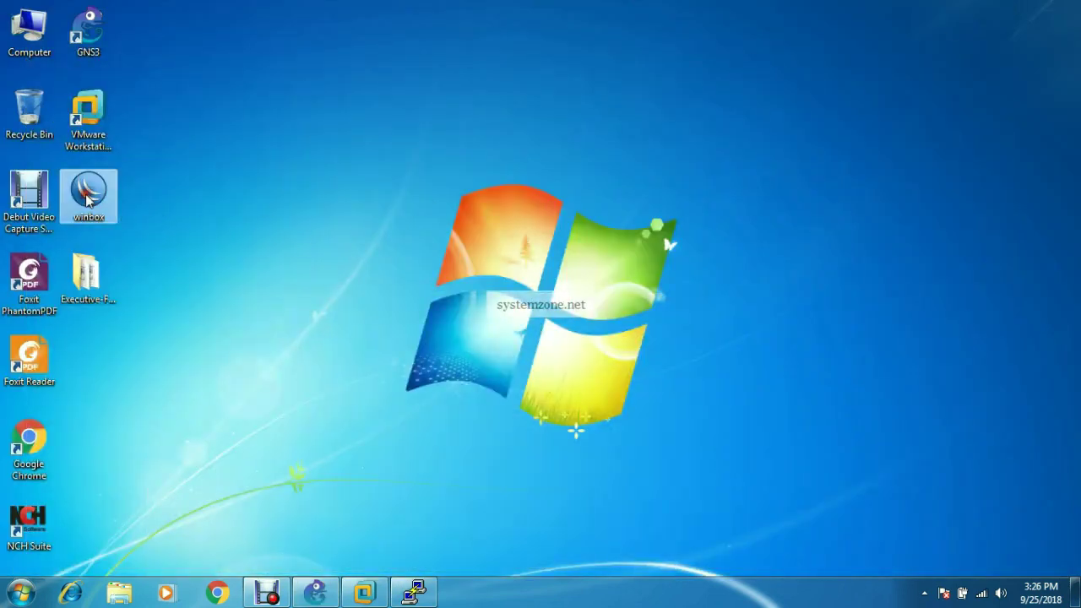
left_click(581, 311)
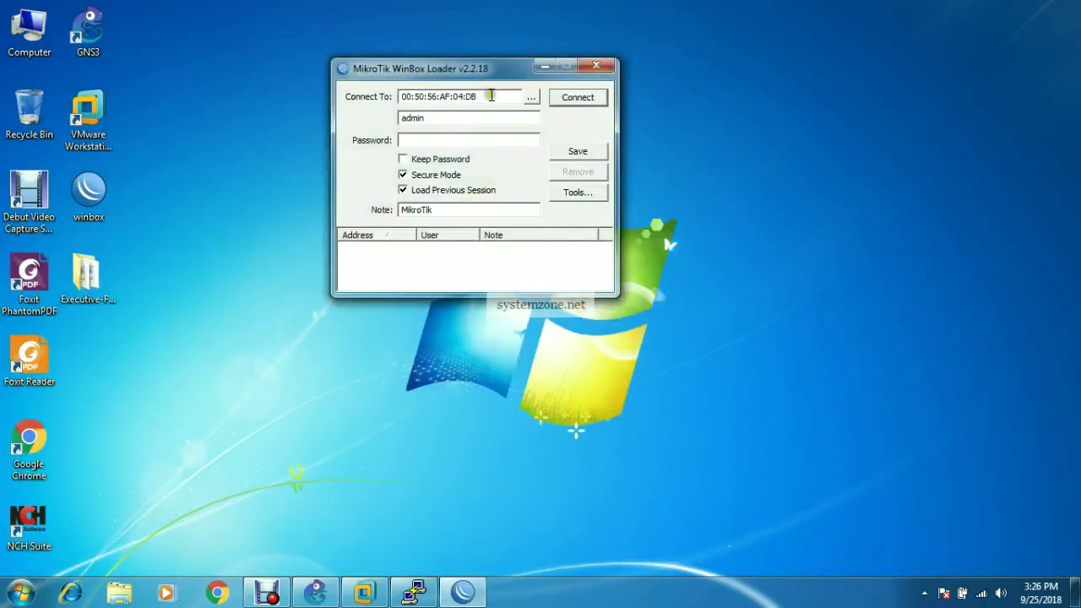
type("1")
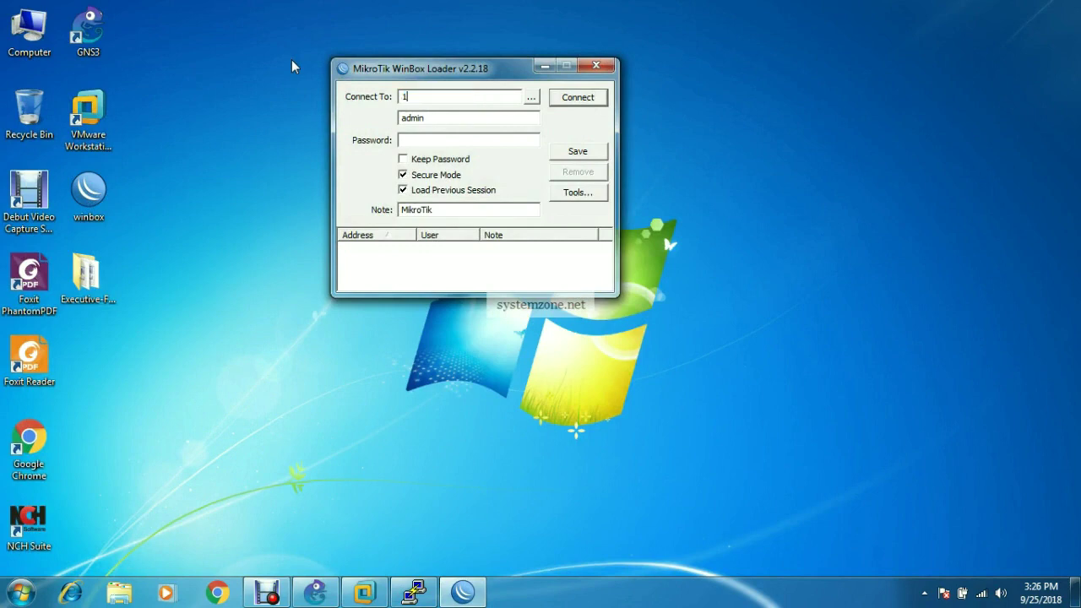
type("92.168.30.2")
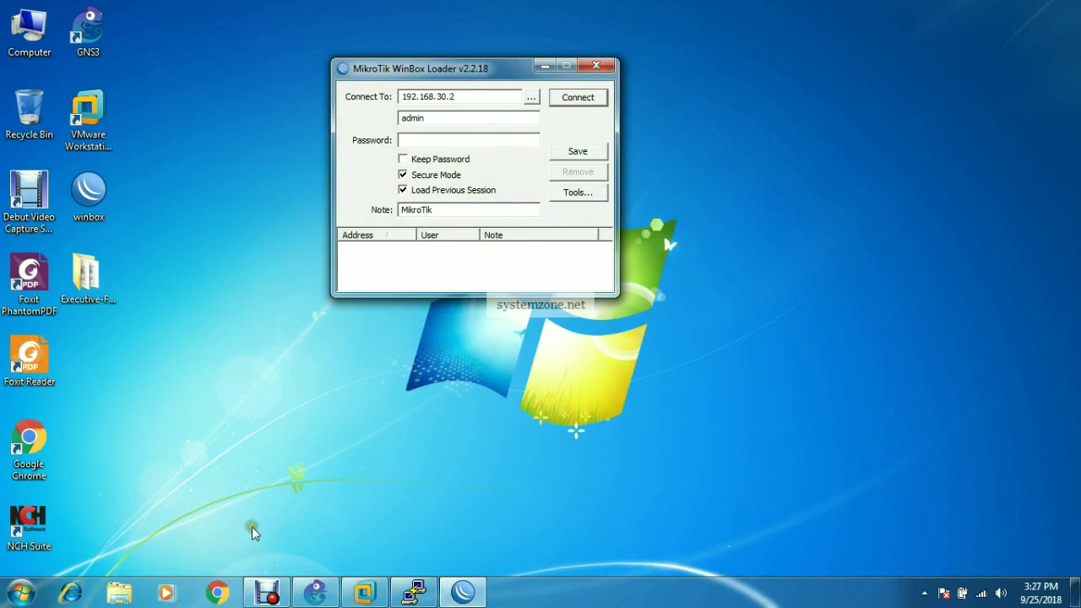
- Ping 192.168.30.2 from a Windows command prompt, getting replies with 0% loss
key("super+r")
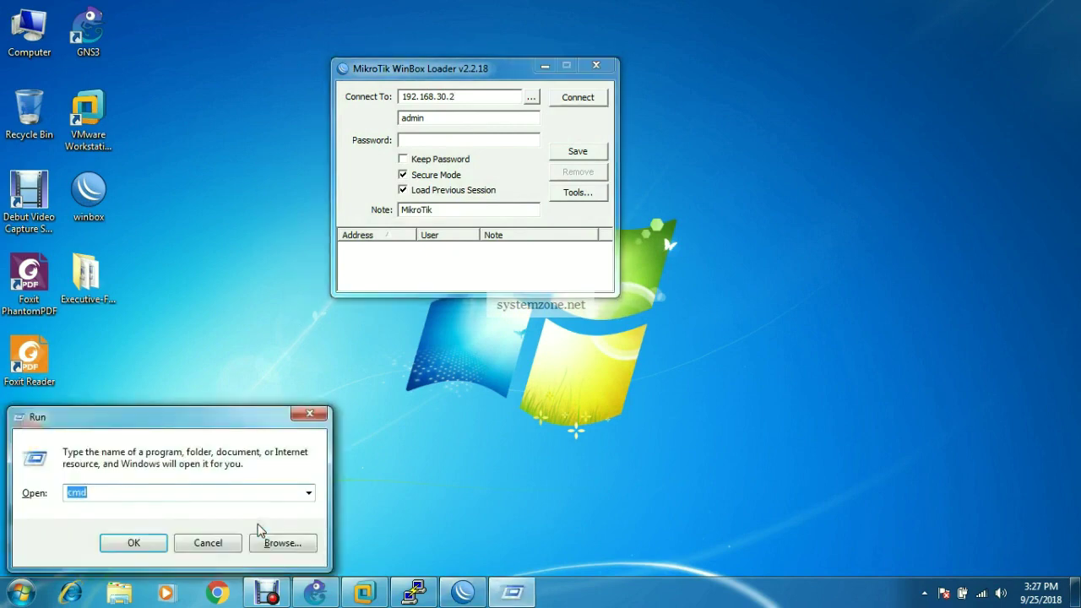
key("Return")
type("ping")
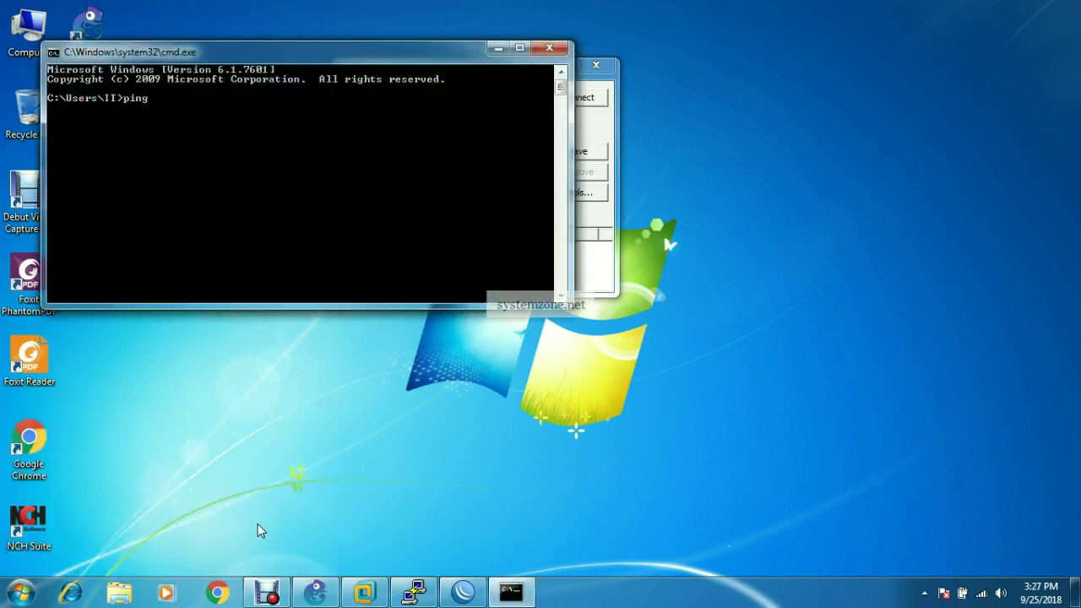
type(" 192.168.30.2")
key("Return")
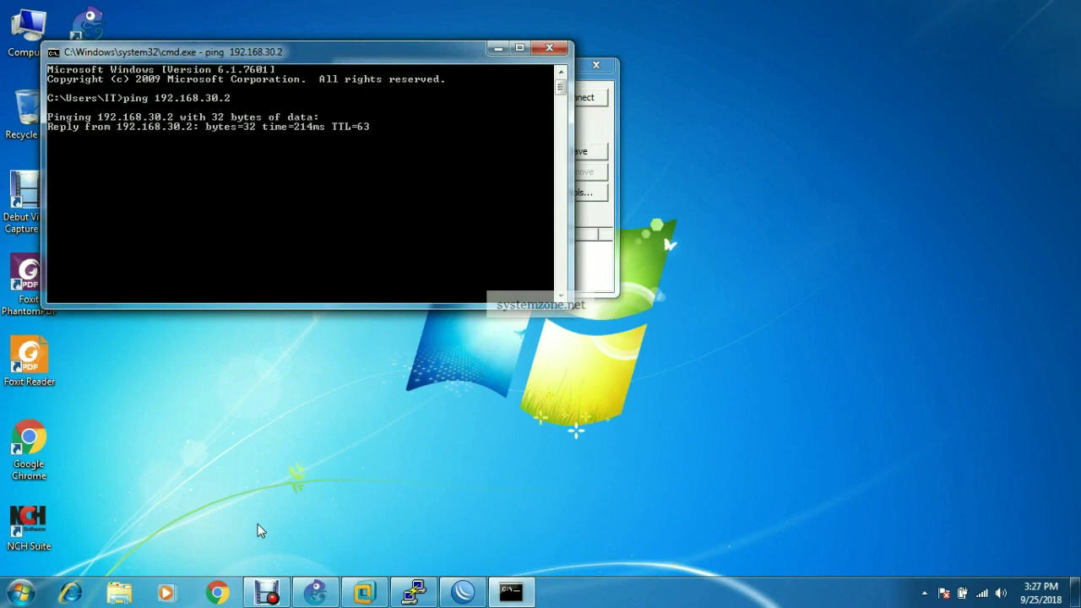
key("ctrl+c")
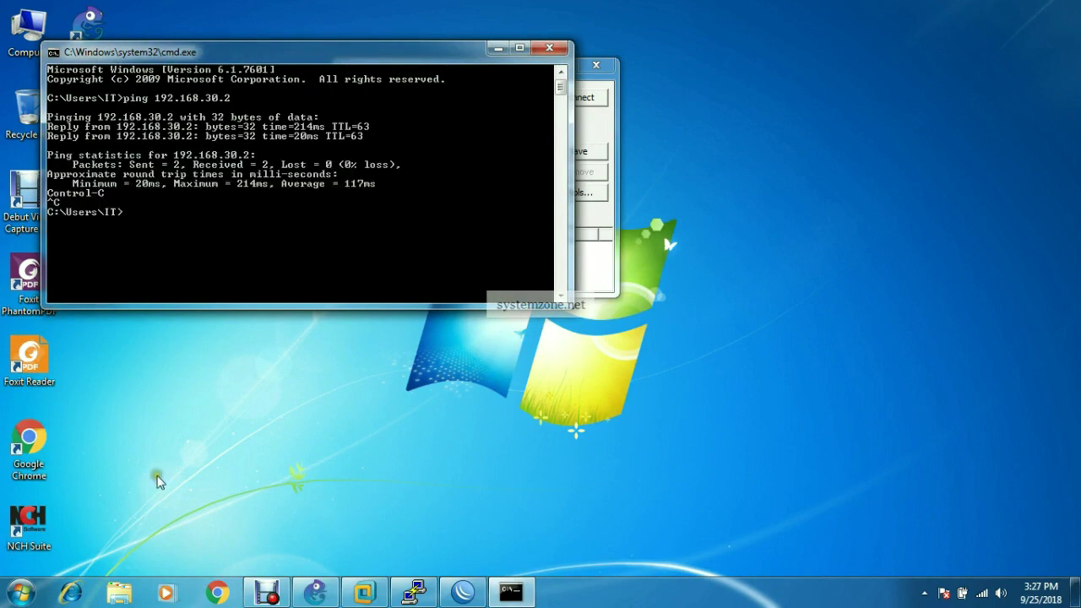
left_click(555, 49)
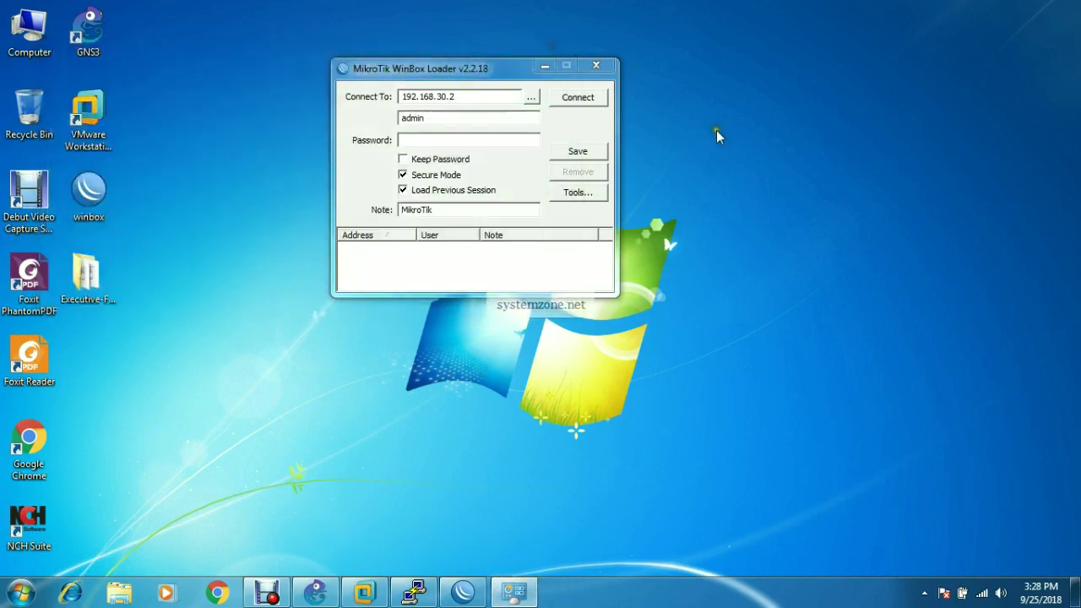
- Log WinBox into 192.168.30.2 and view the IP address list with the 192.168.30.2 entry
left_click(586, 101)
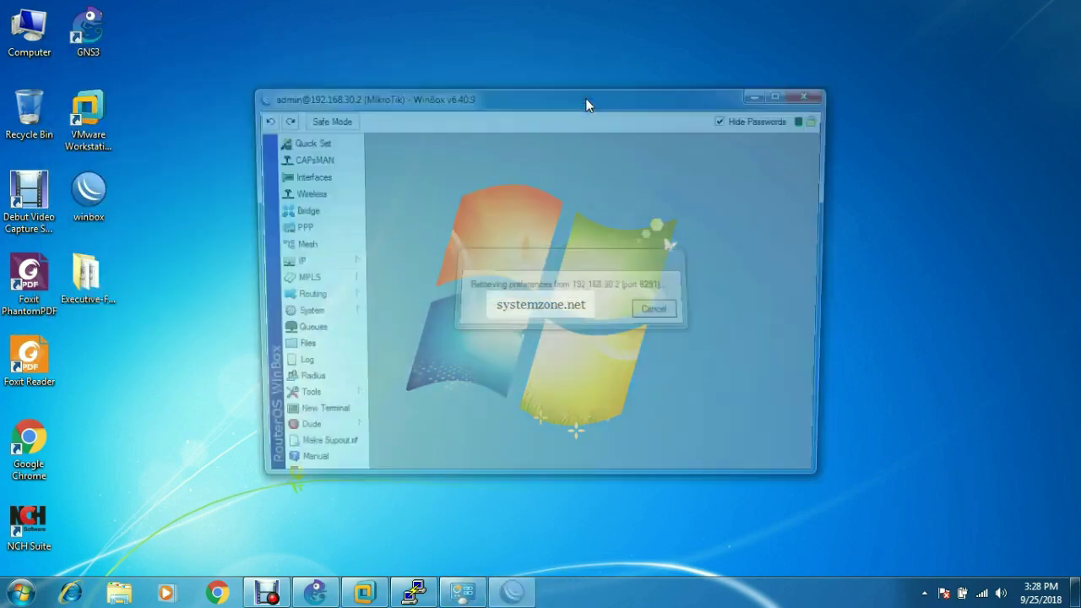
left_click(784, 93)
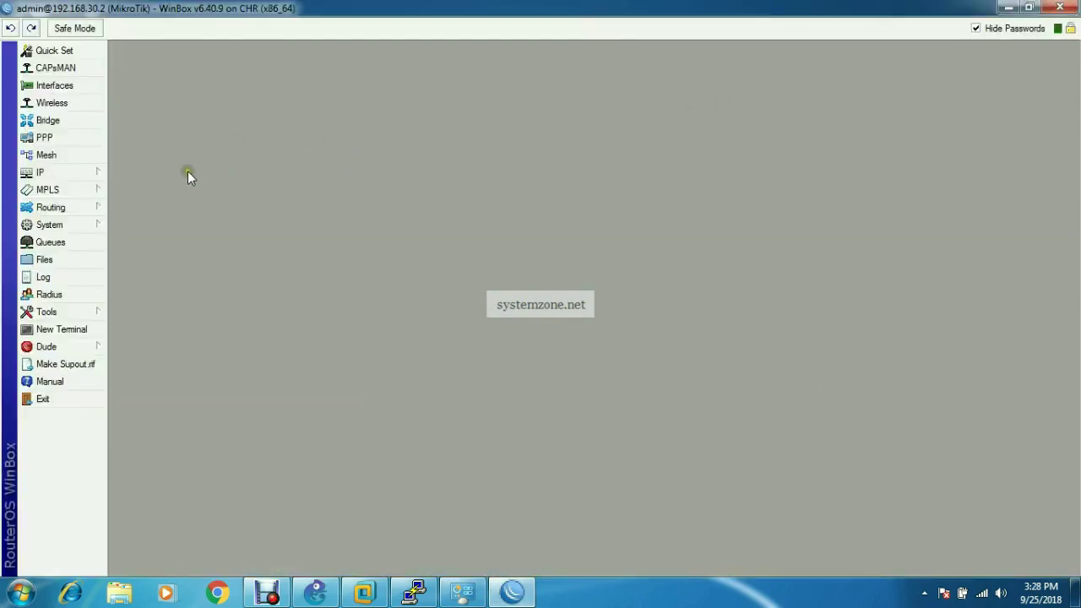
left_click(94, 172)
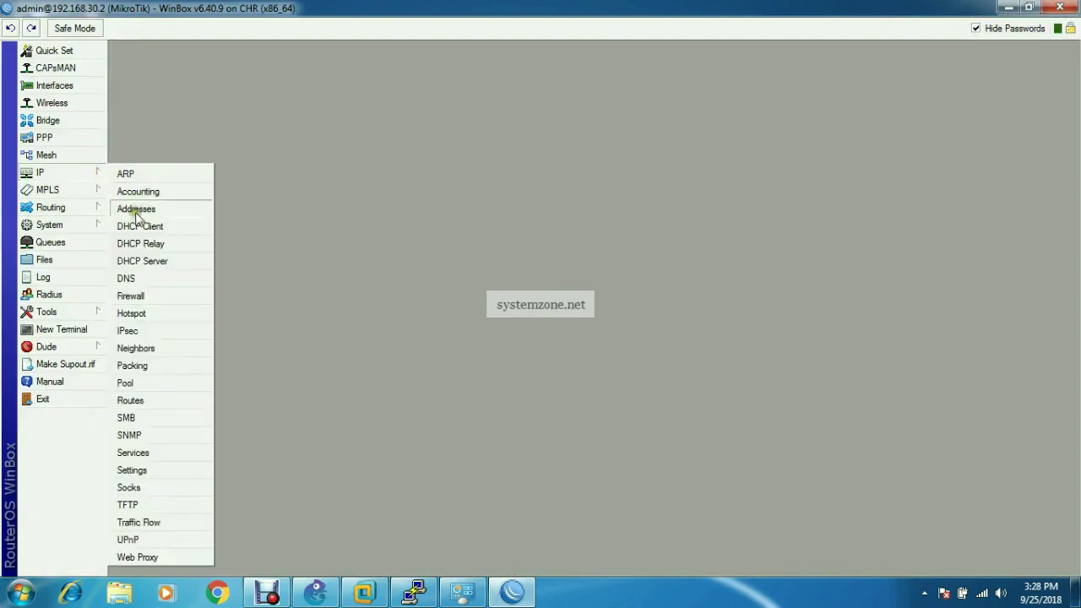
left_click(135, 211)
left_click_drag(560, 182, 511, 141)
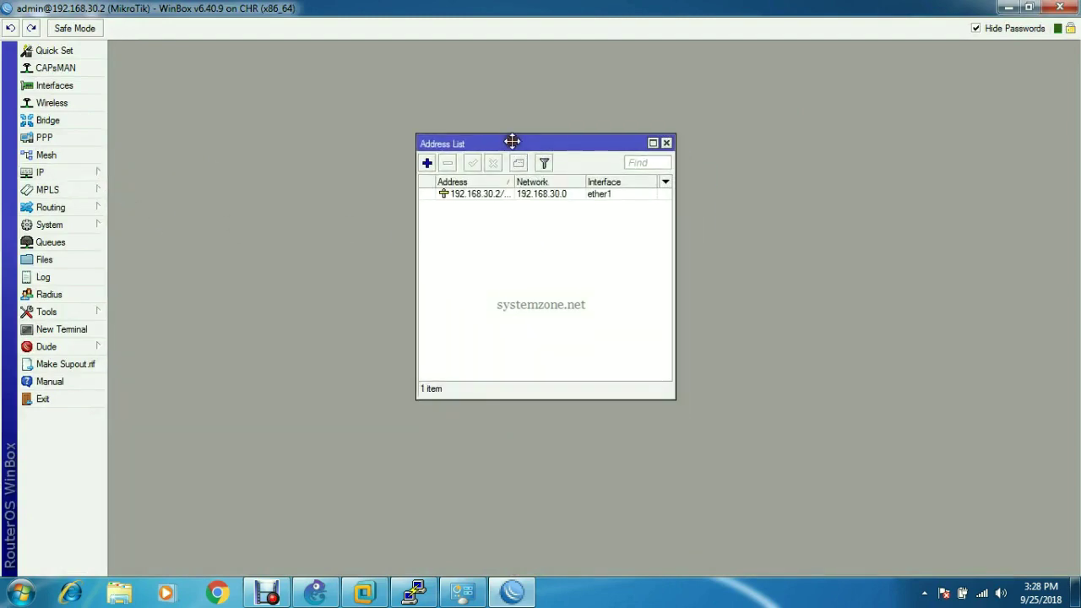
left_click(491, 194)
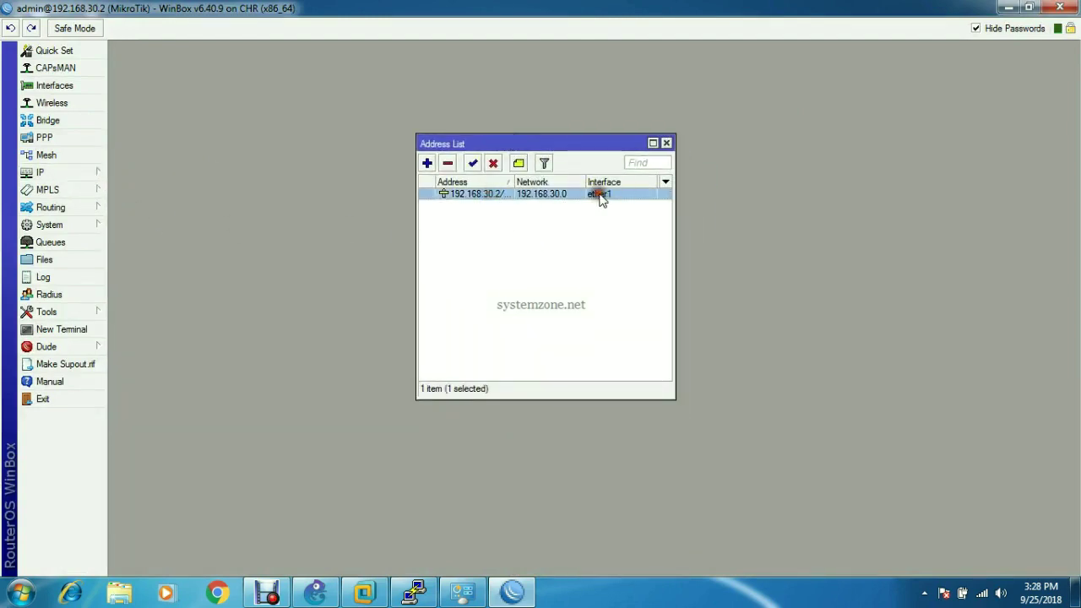
- Open the interface list showing ether1 and ether2, and switch to its VLAN section
left_click(84, 86)
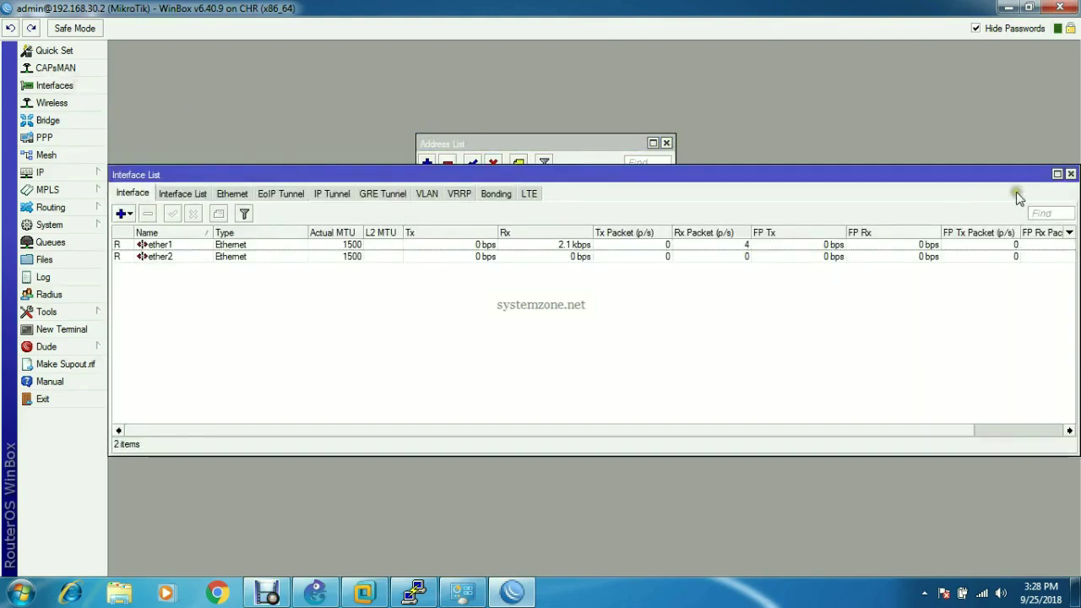
left_click_drag(1075, 291, 851, 342)
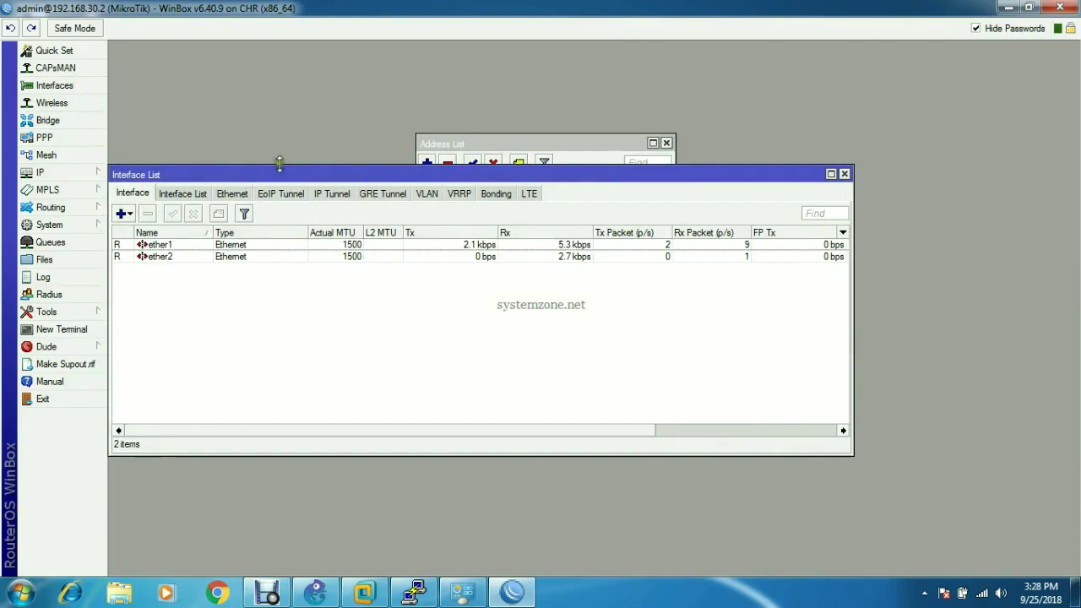
left_click_drag(284, 174, 325, 133)
left_click_drag(150, 245, 181, 248)
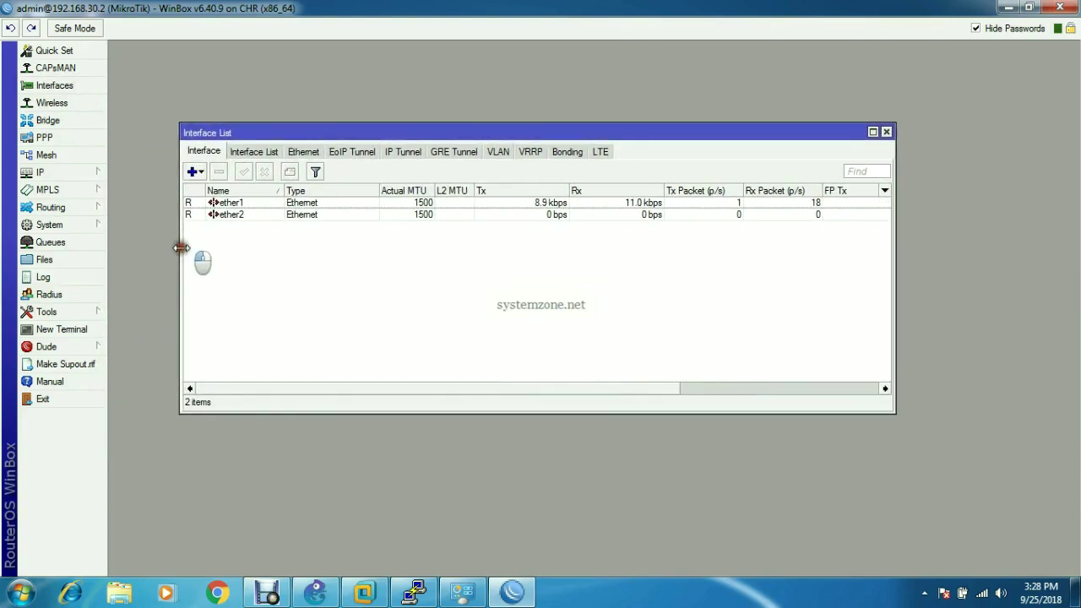
left_click(498, 151)
- Create VLAN interface vlan10 with VLAN ID 10 on ether2
left_click(194, 173)
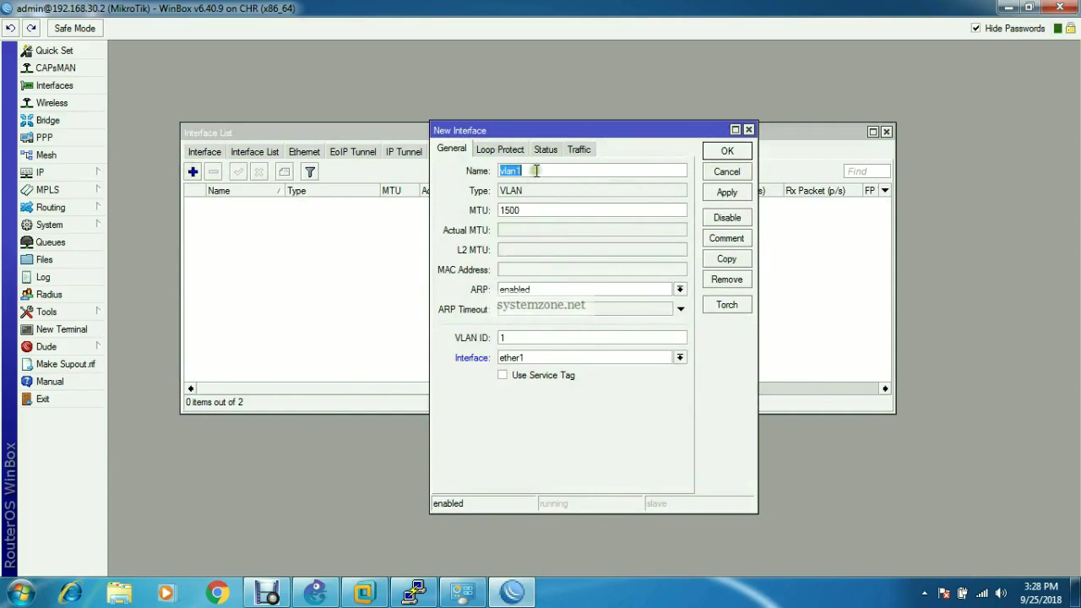
left_click(556, 172)
key("BackSpace")
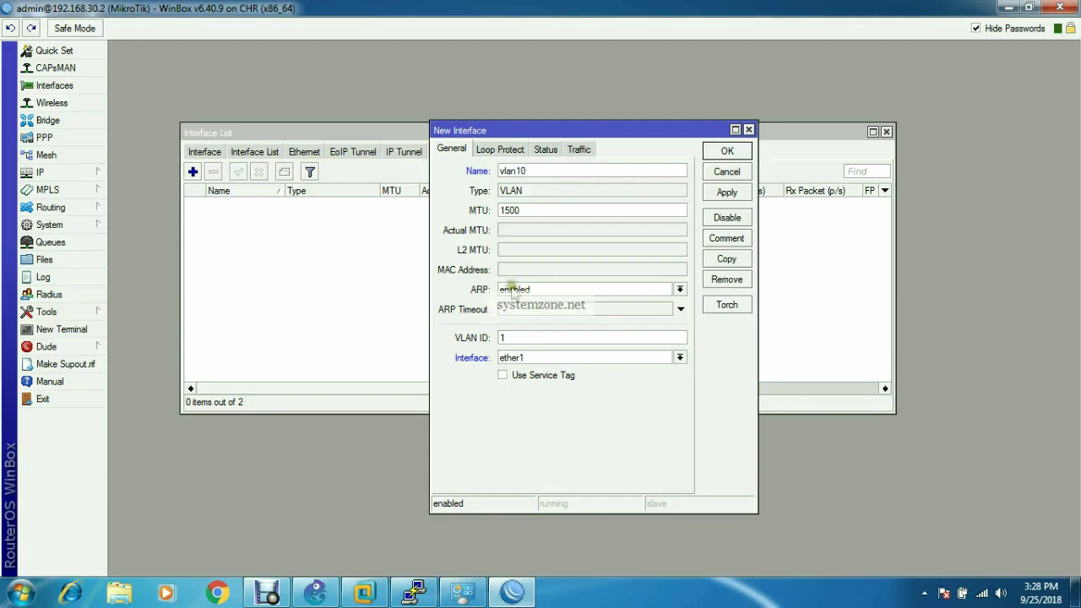
left_click(509, 337)
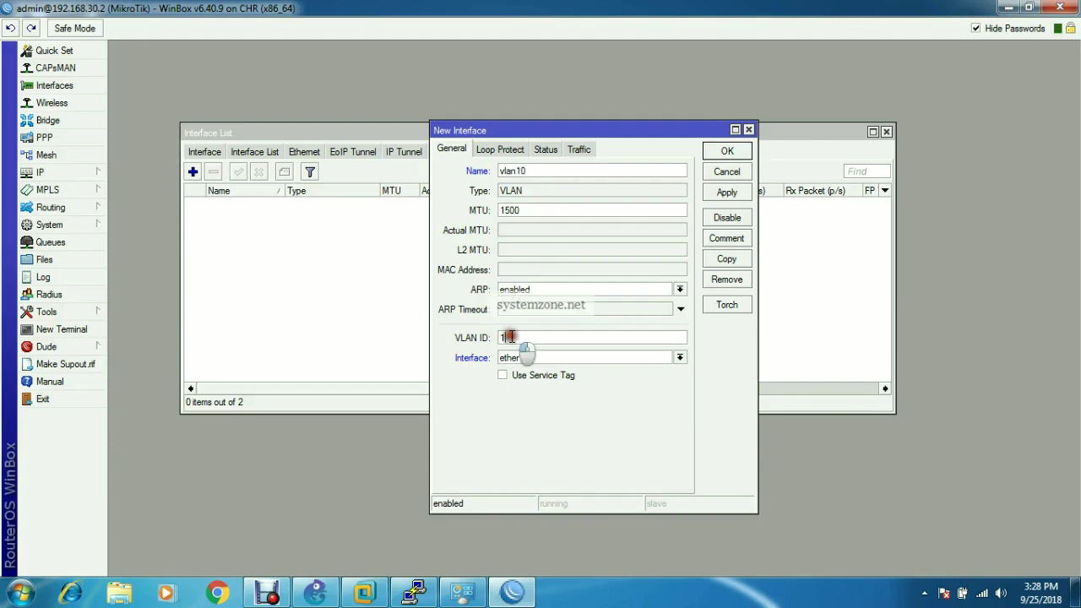
left_click(549, 358)
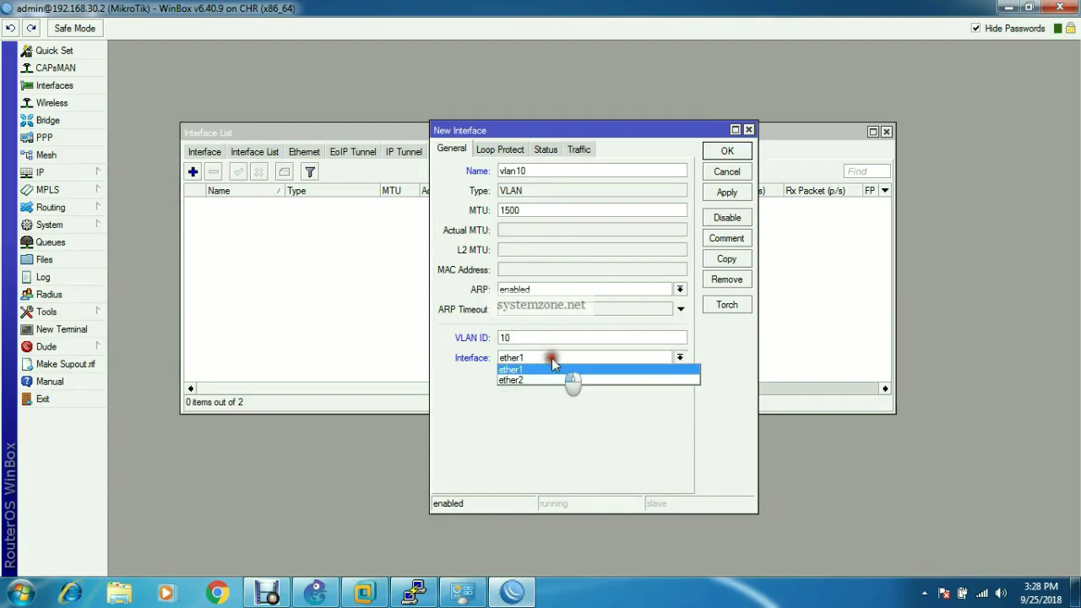
left_click(547, 381)
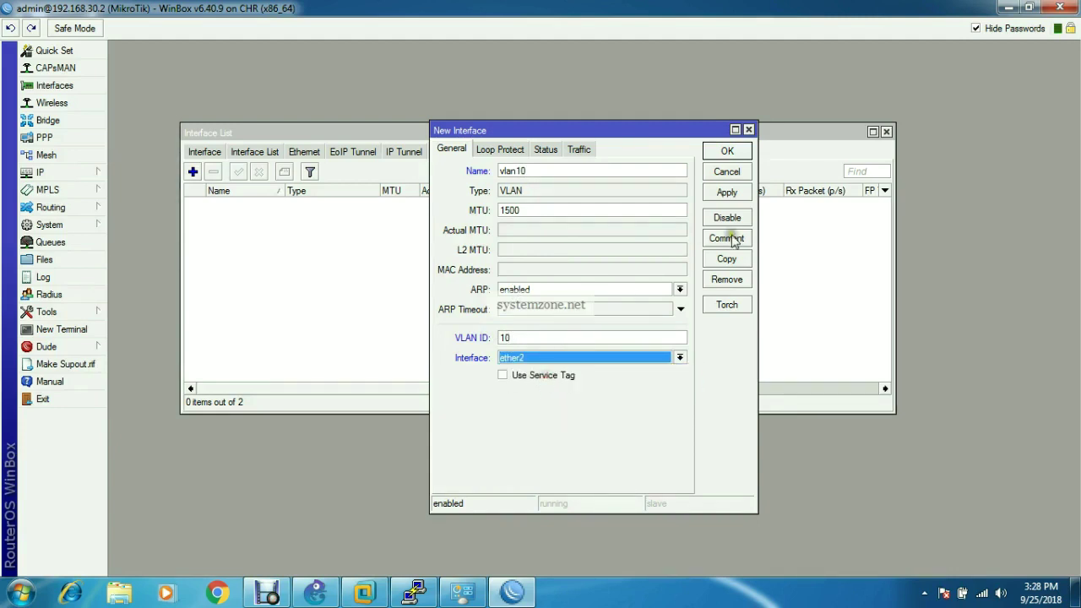
left_click(726, 192)
left_click(727, 151)
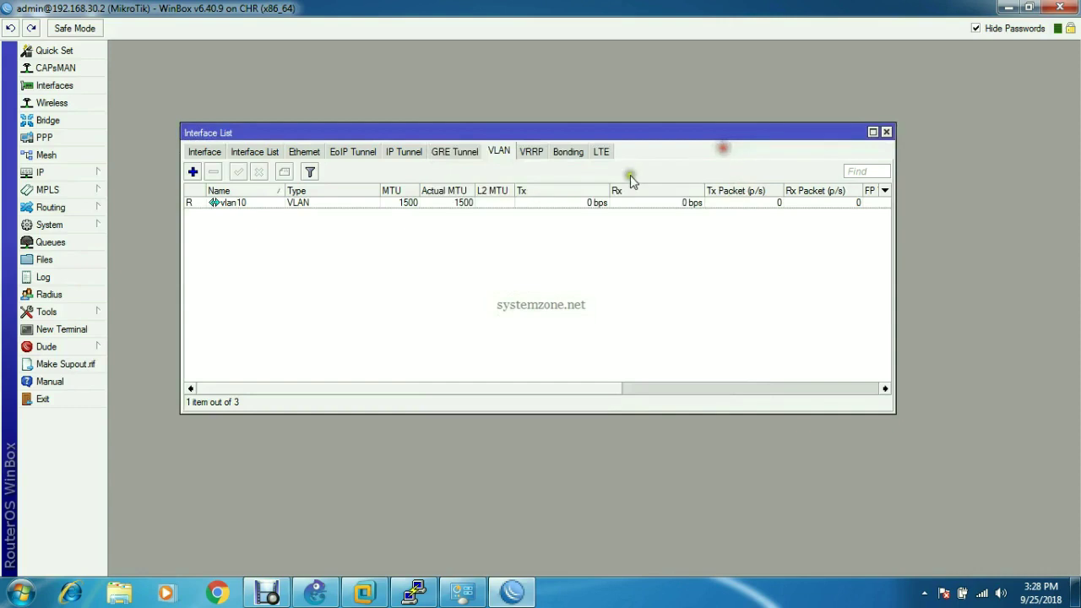
- Create VLAN interface vlan20 with VLAN ID 20 on ether2
left_click(194, 173)
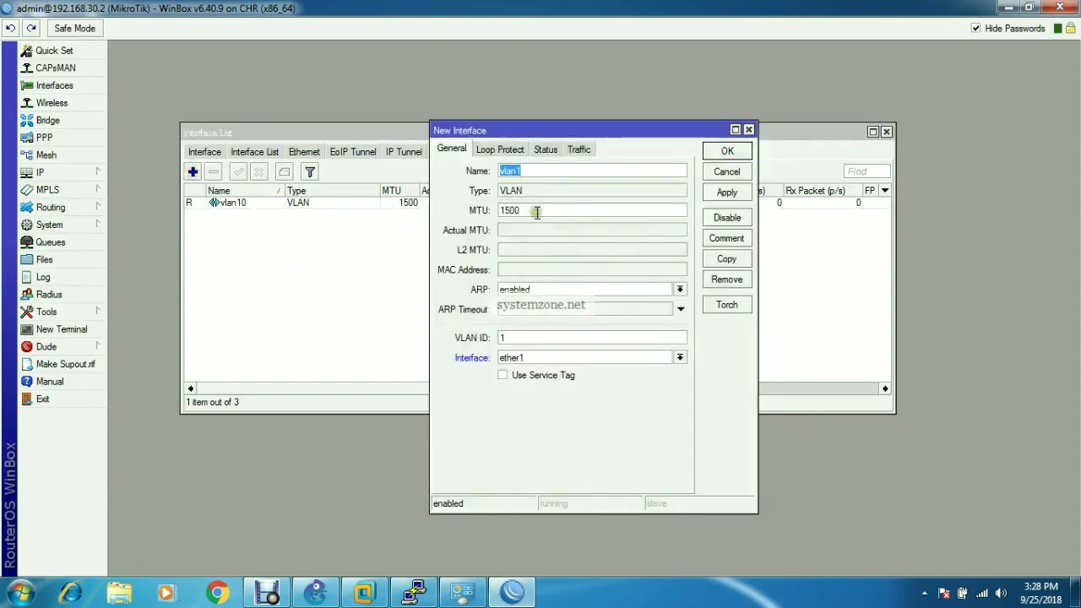
left_click(531, 171)
key("BackSpace")
type("20")
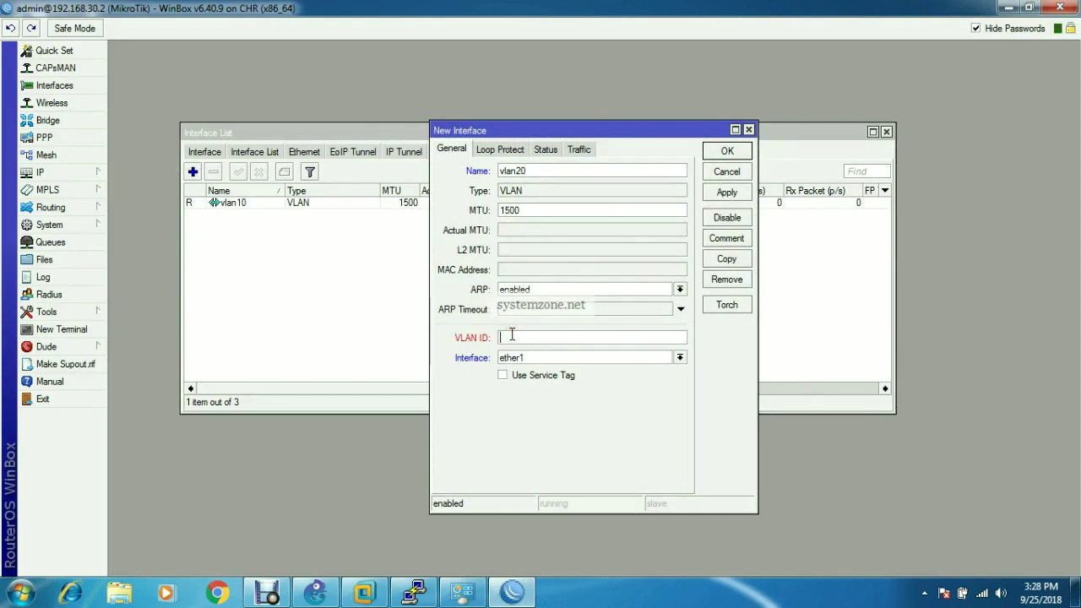
left_click(553, 358)
left_click(544, 391)
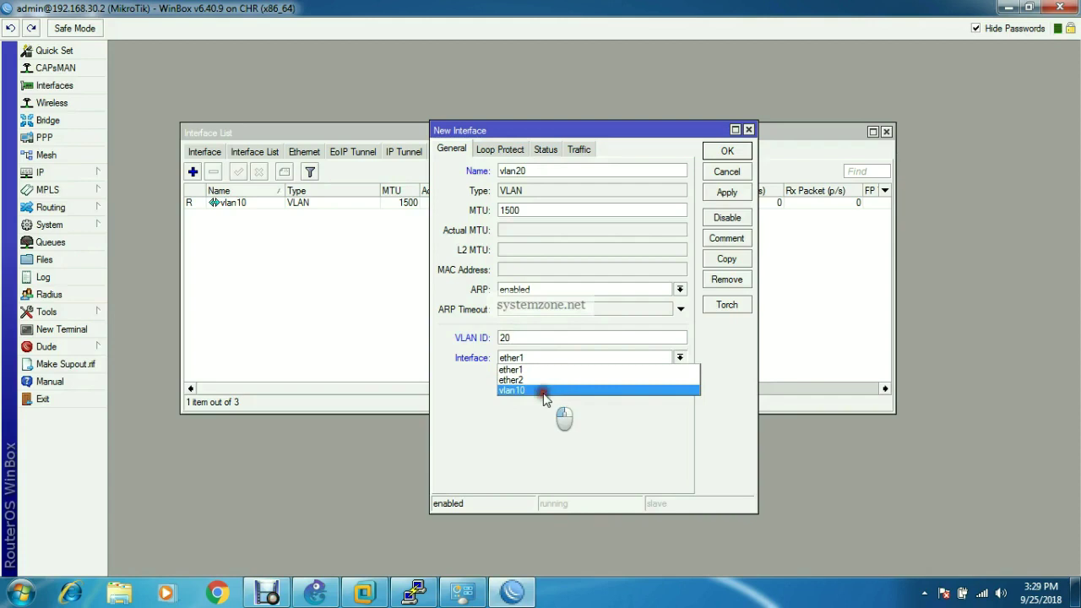
left_click(545, 380)
left_click(726, 194)
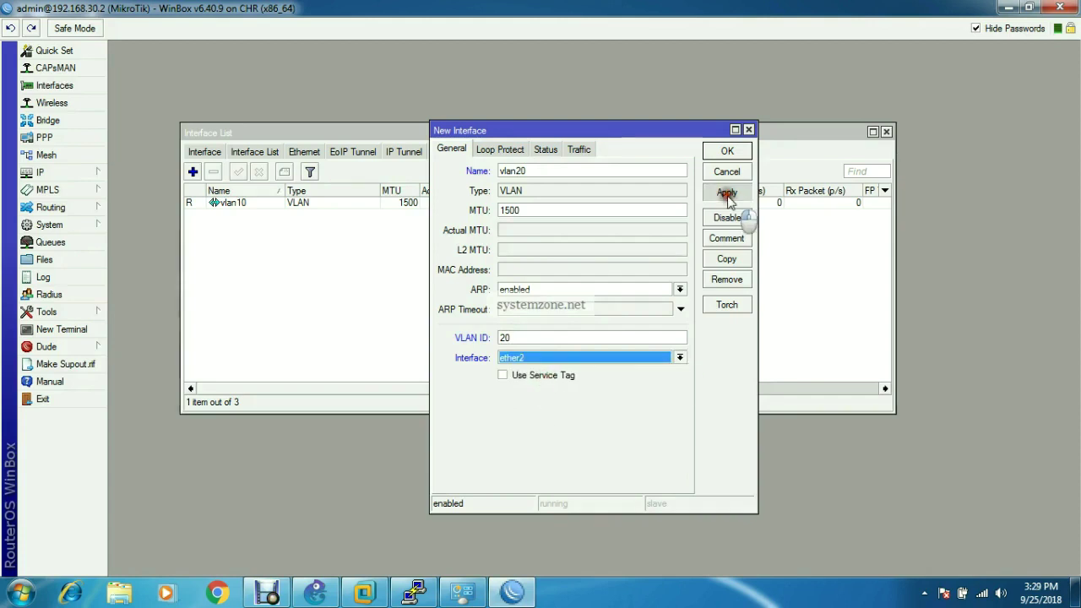
left_click(727, 151)
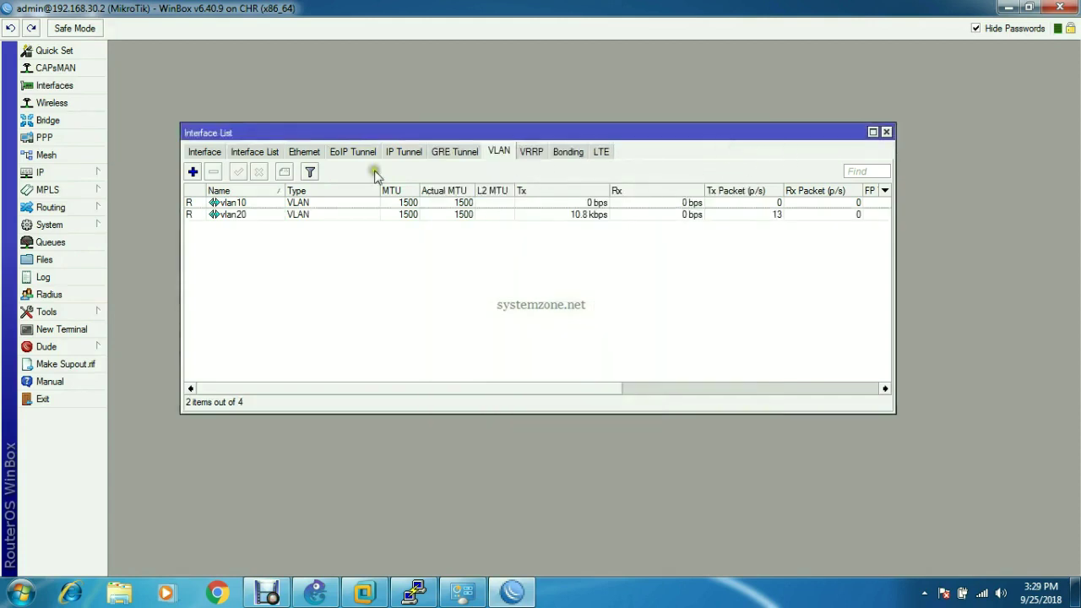
- Show all interfaces and check the new vlan10 and vlan20 entries in the list
left_click(203, 151)
left_click(251, 226)
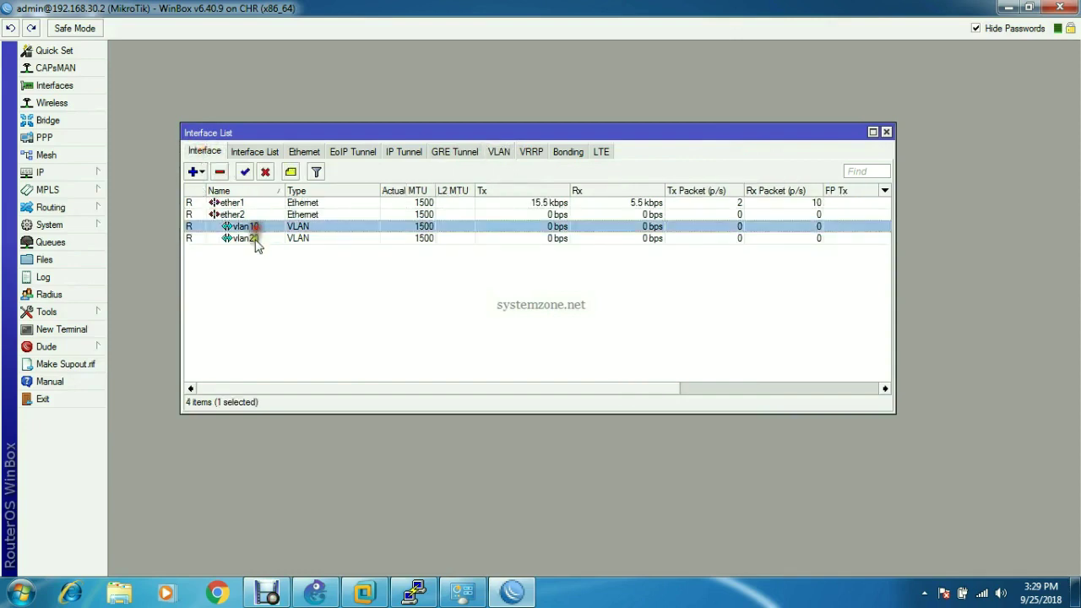
left_click(254, 239)
left_click_drag(385, 133, 388, 233)
- Add IP address 172.22.2.1/30 on interface vlan10
left_click(478, 139)
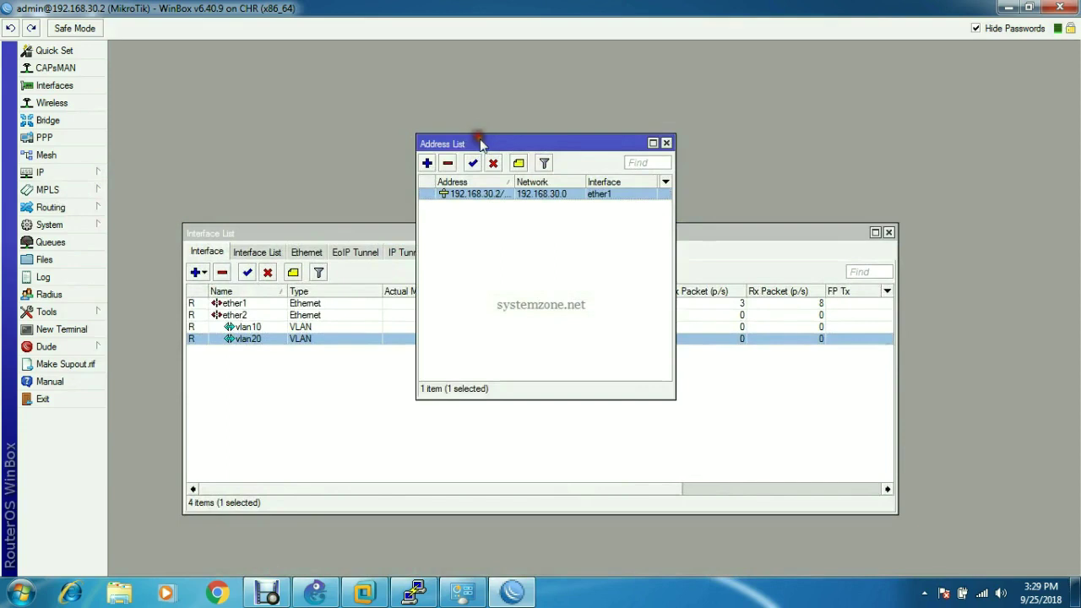
left_click_drag(478, 139, 376, 146)
left_click(325, 168)
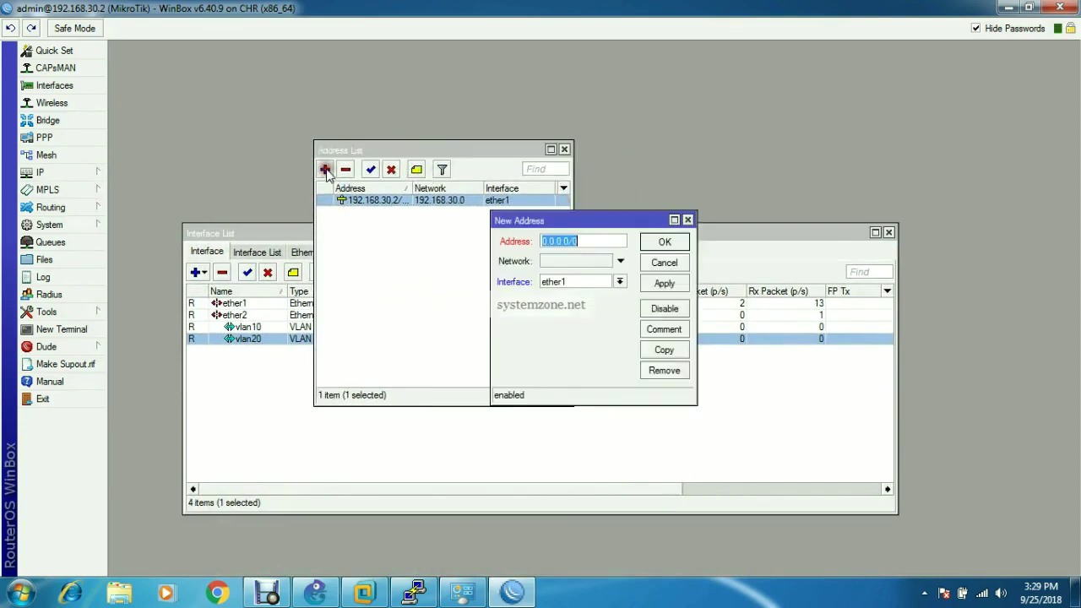
type("172.22.")
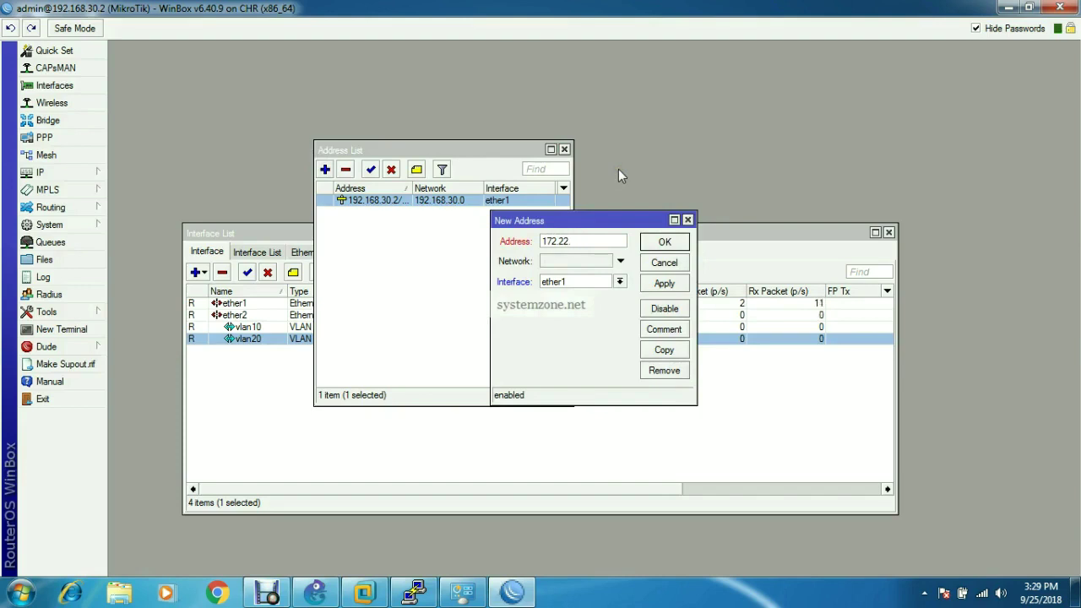
type("2.1/30")
left_click(618, 282)
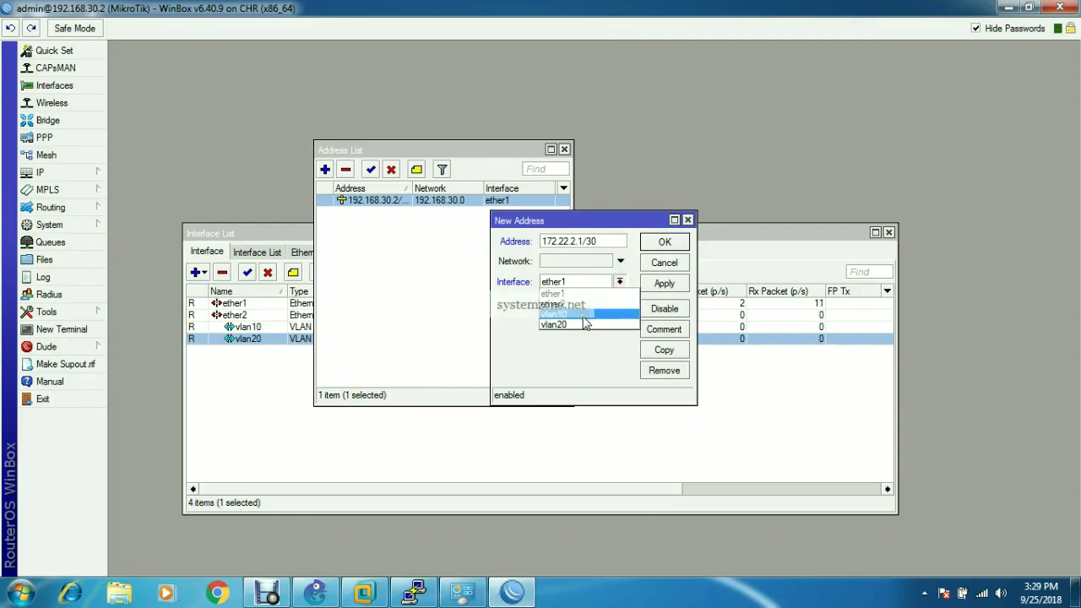
left_click(583, 315)
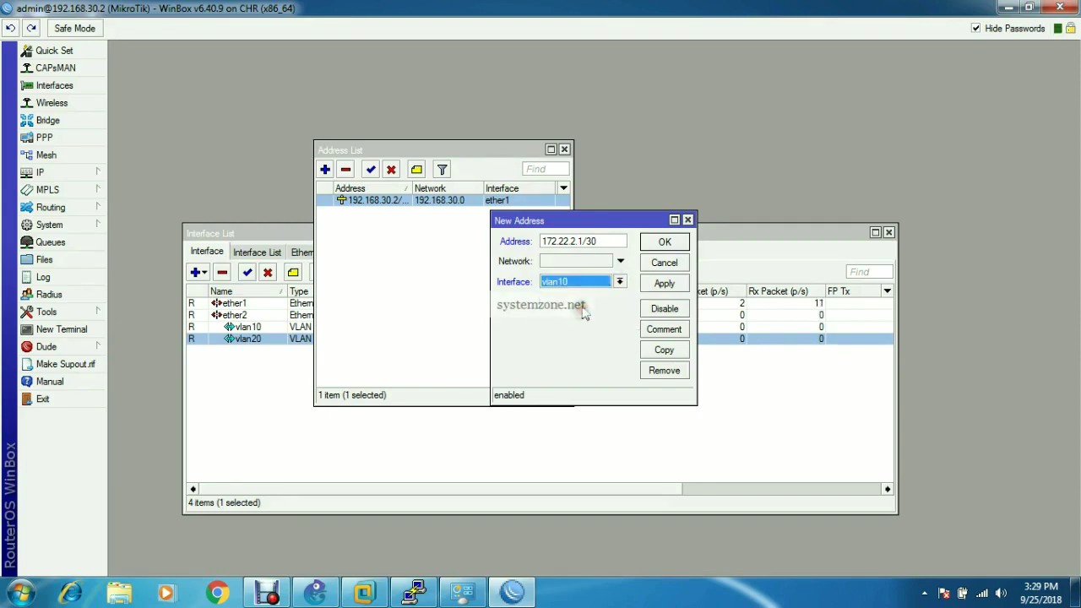
left_click(665, 284)
left_click(664, 241)
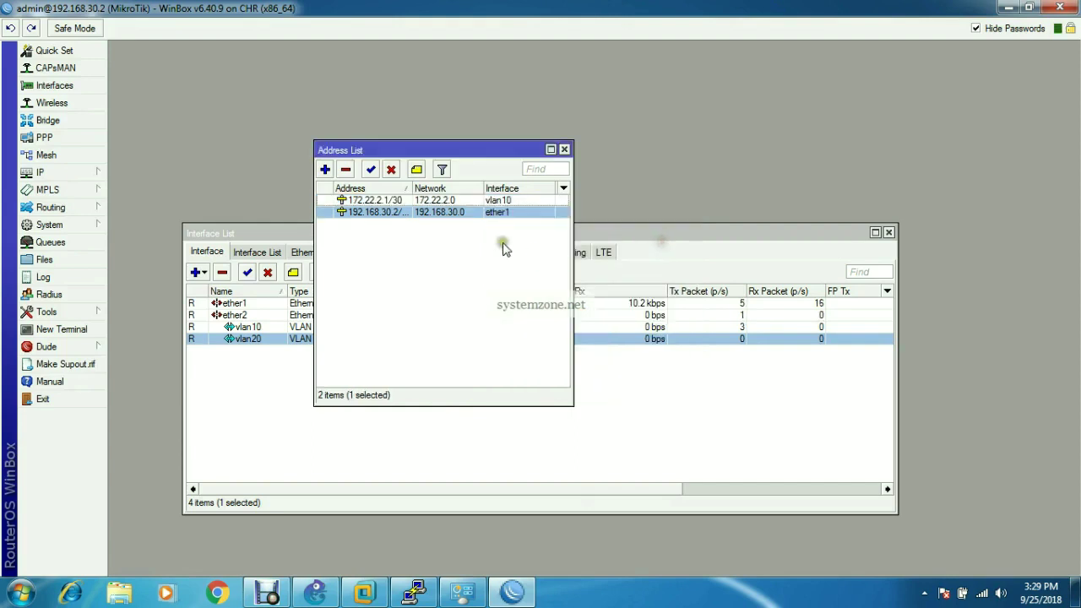
- Add IP address 172.22.2.5/30 on vlan20, then close the address list
left_click(324, 169)
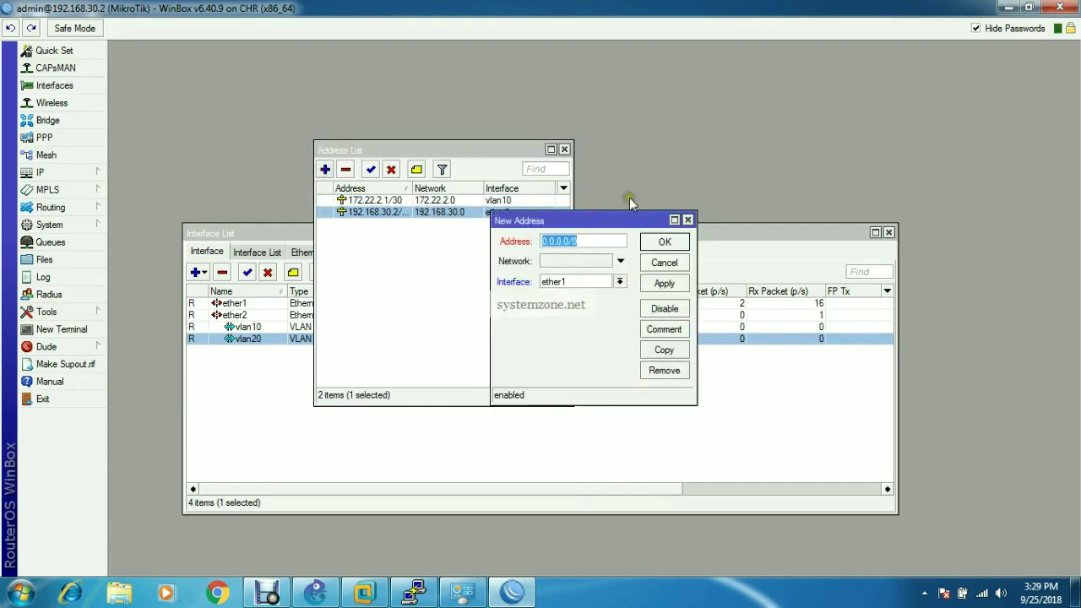
type("172.")
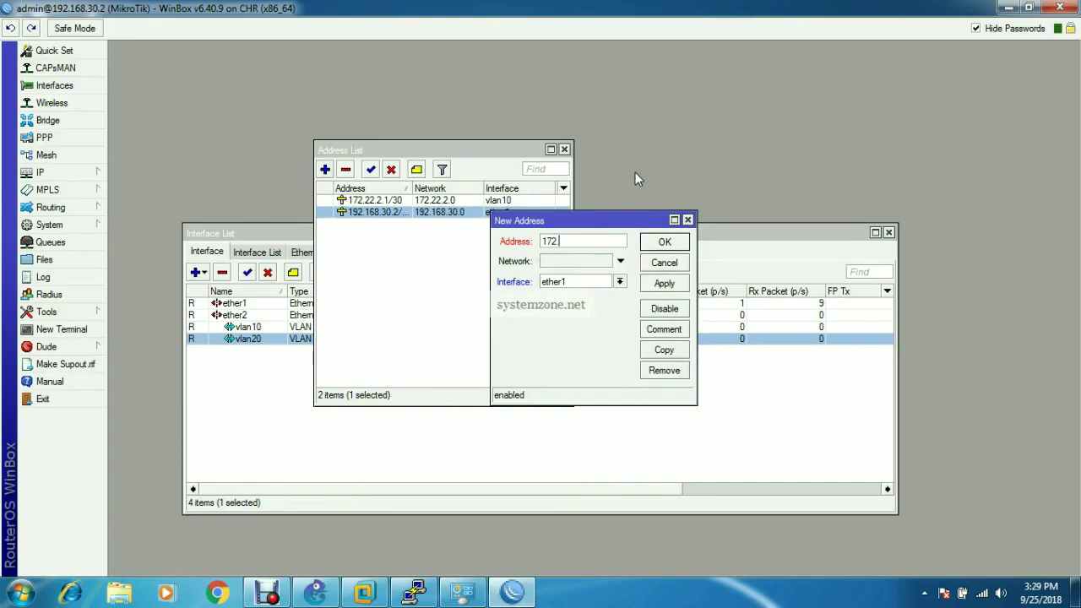
type("22.2.5/30")
left_click(618, 282)
left_click(590, 325)
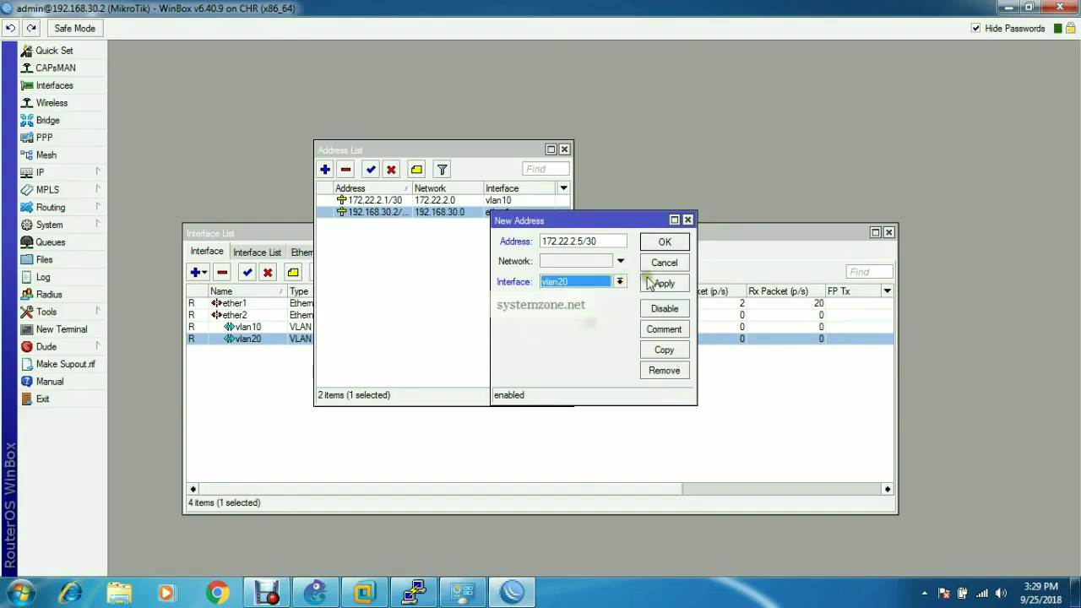
left_click(667, 283)
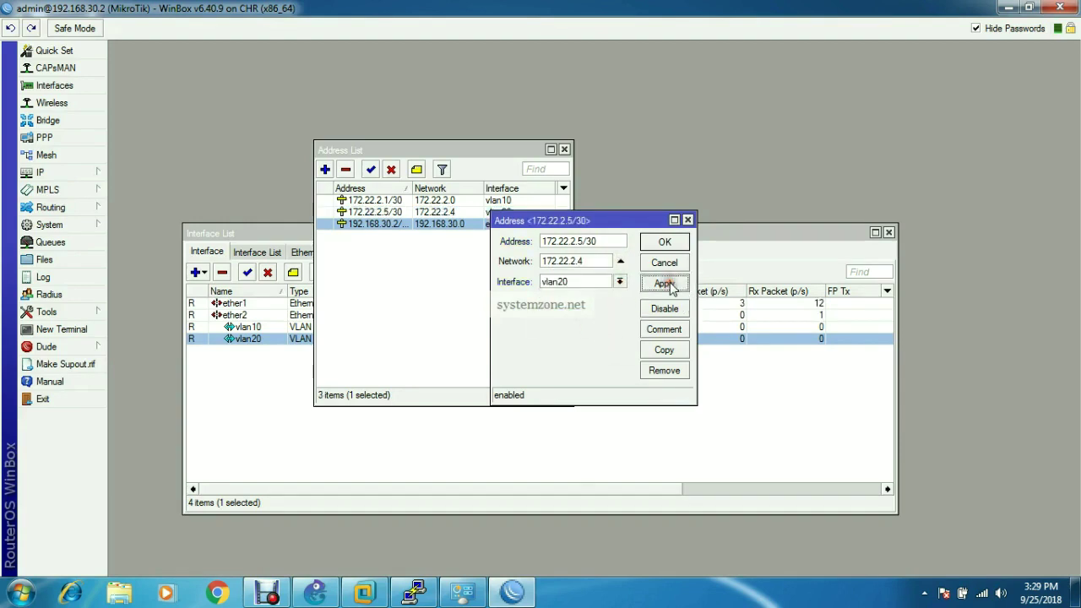
left_click(670, 242)
left_click(451, 154)
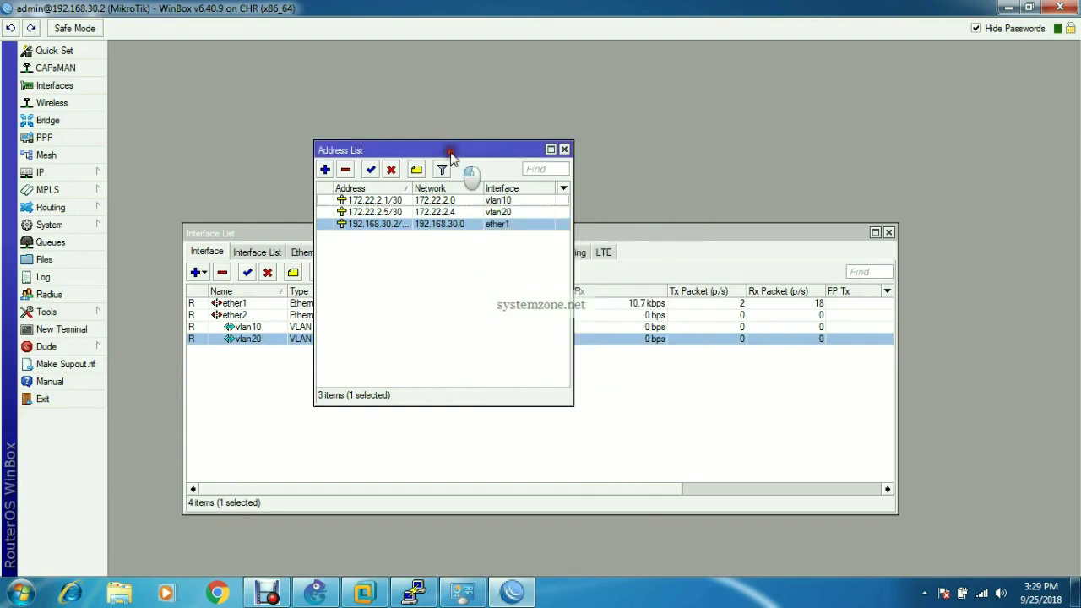
left_click_drag(451, 154, 460, 143)
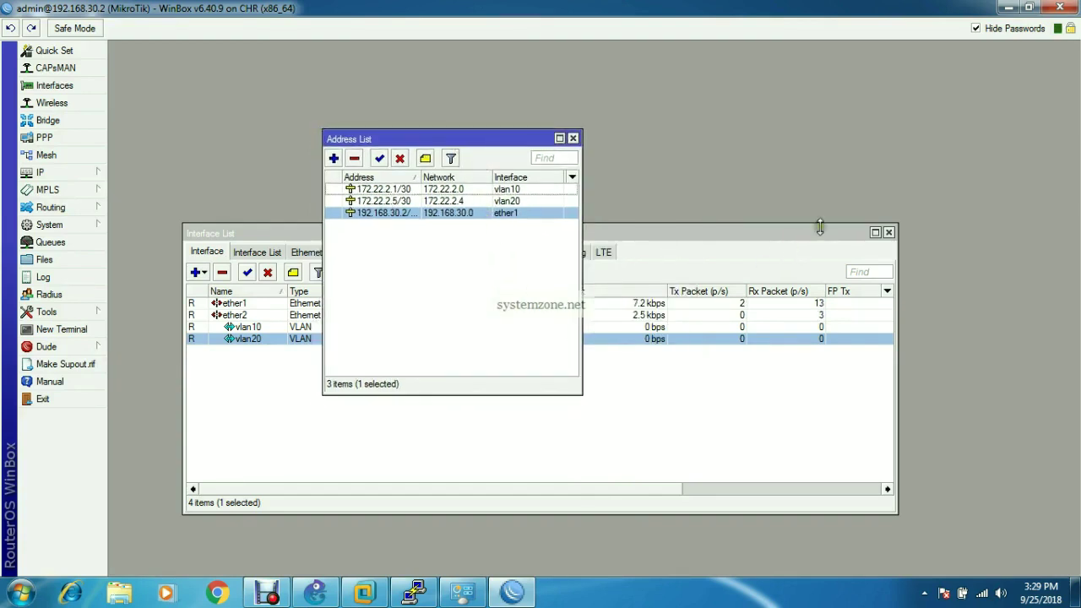
left_click(574, 138)
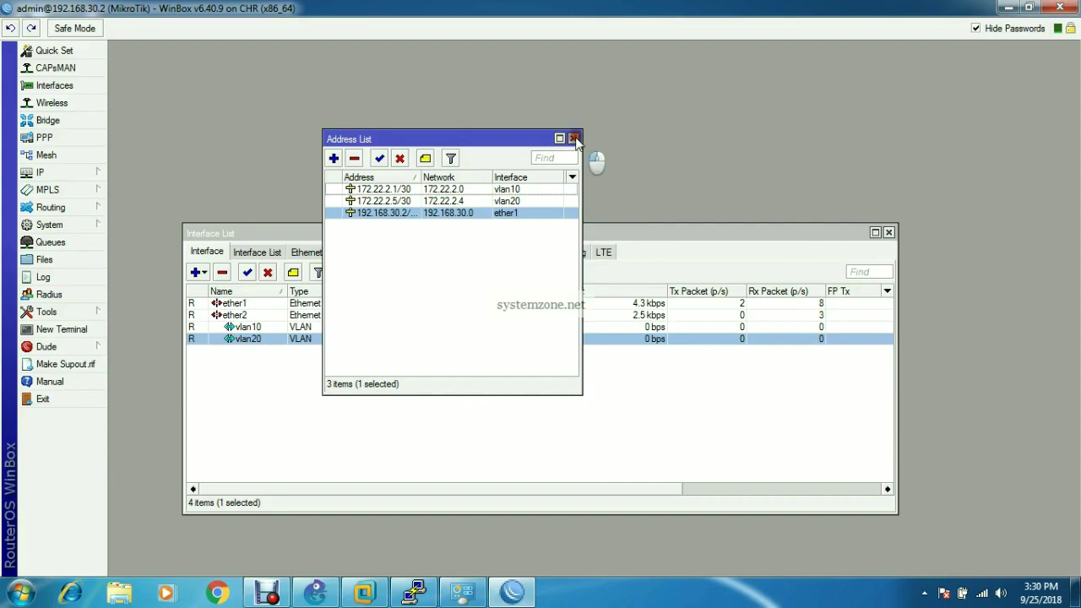
- Set the router's DNS server to 8.8.8.8
left_click(89, 173)
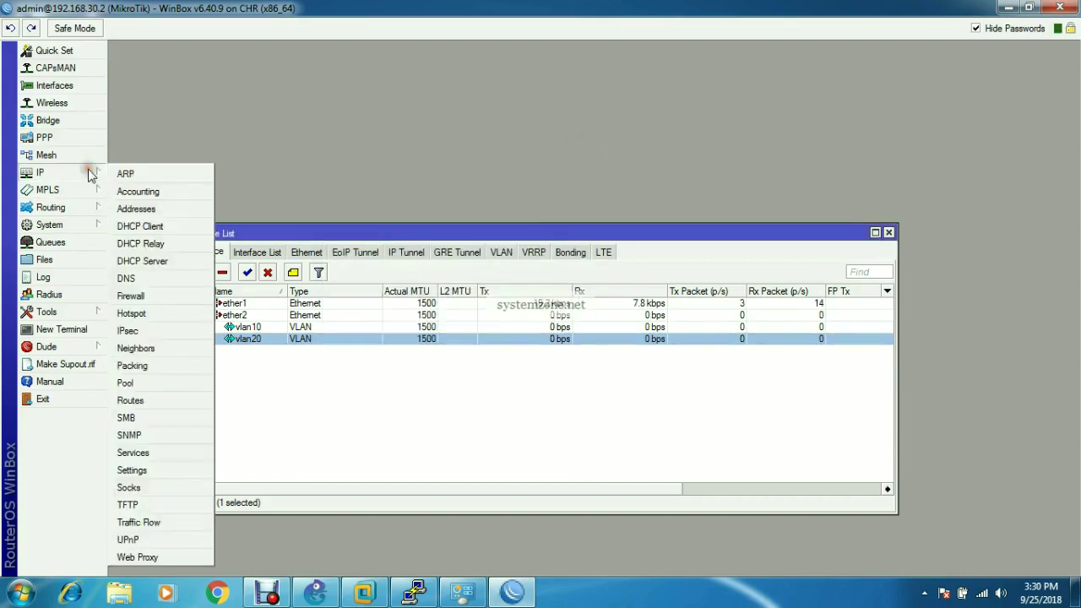
left_click(138, 279)
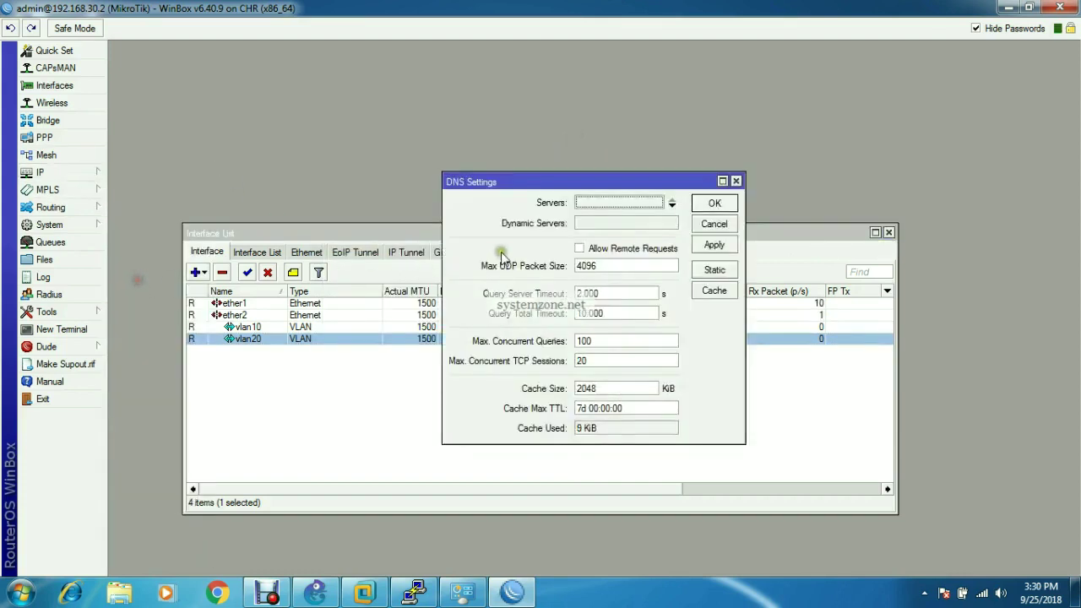
left_click(614, 204)
type("8.8.8.8")
left_click(730, 245)
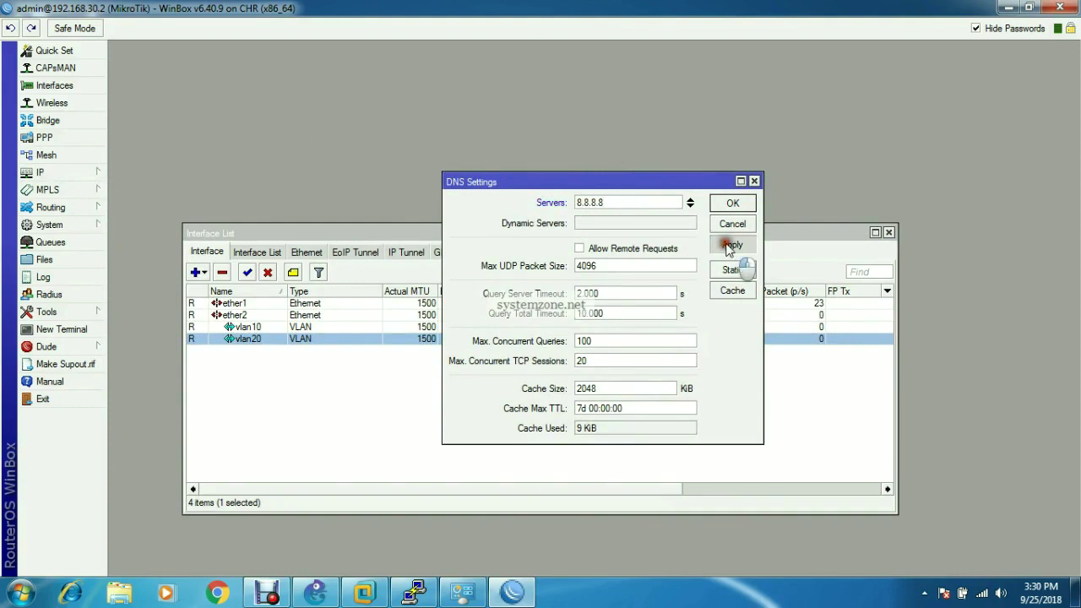
left_click(731, 203)
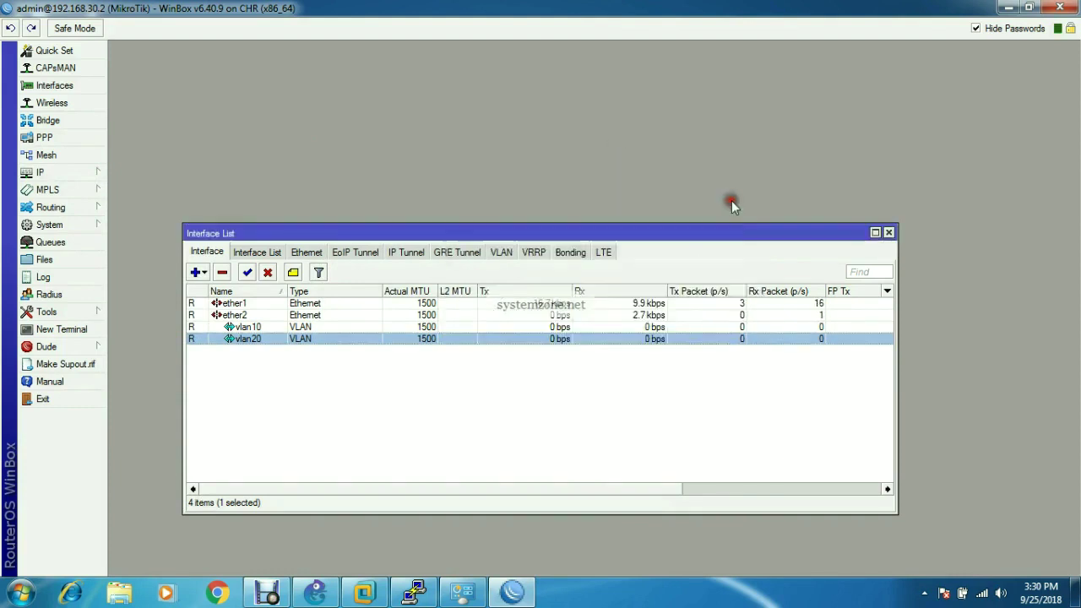
- Add a srcnat masquerade rule under Firewall NAT, then close the firewall window
left_click(47, 173)
left_click(154, 298)
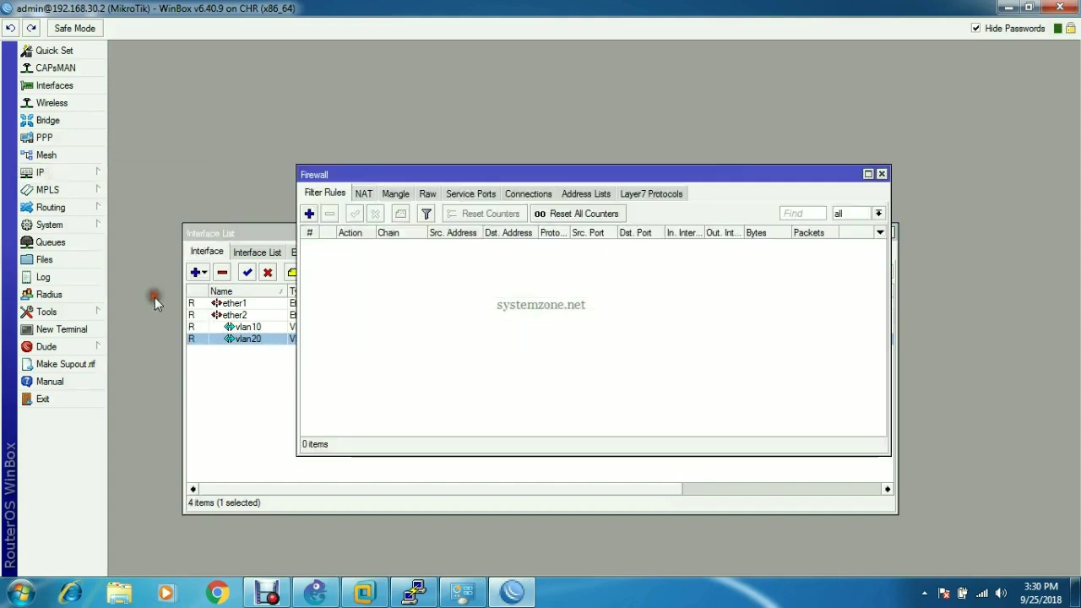
left_click(363, 193)
left_click(309, 214)
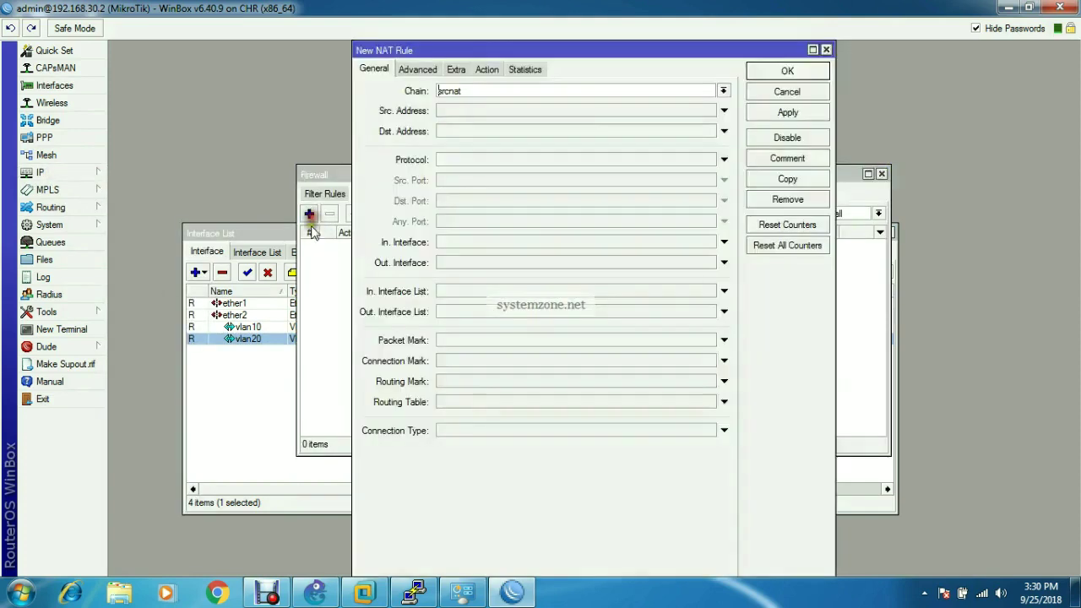
left_click(486, 69)
left_click(488, 92)
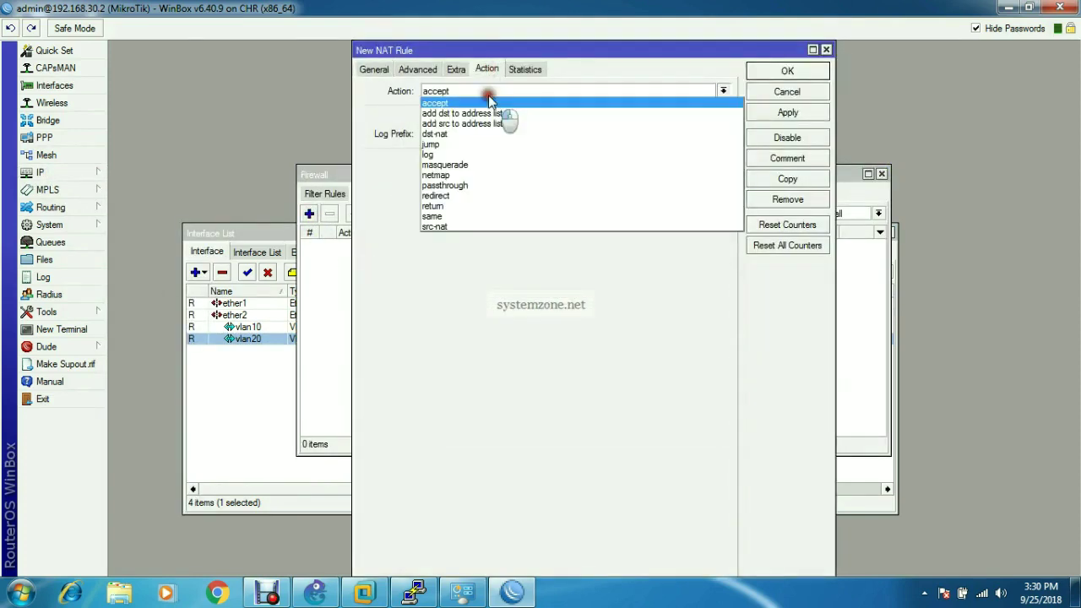
left_click(786, 111)
left_click(786, 72)
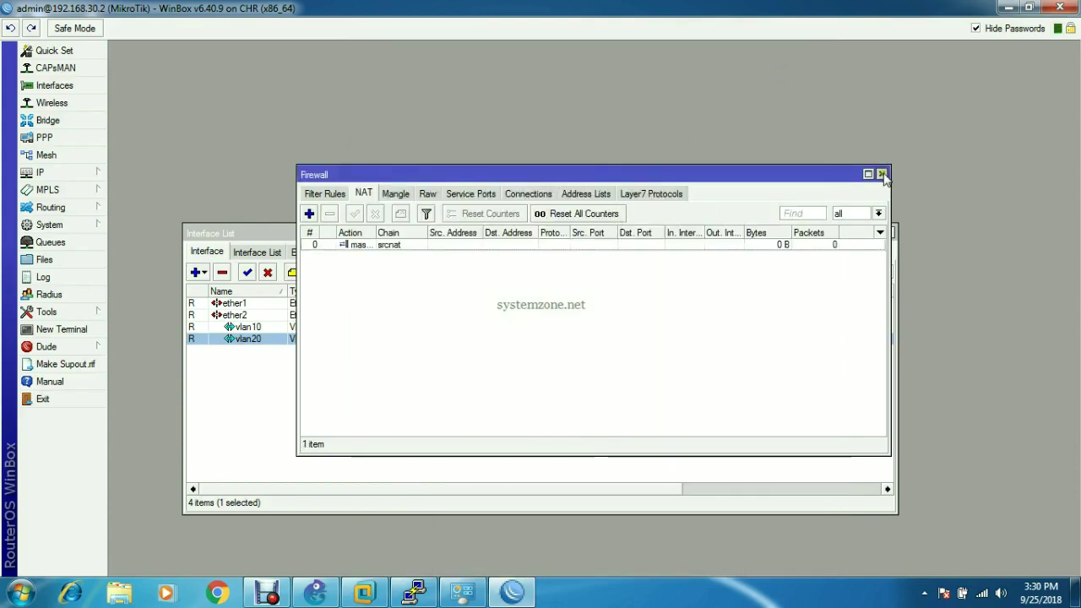
left_click(881, 174)
left_click_drag(758, 241, 743, 112)
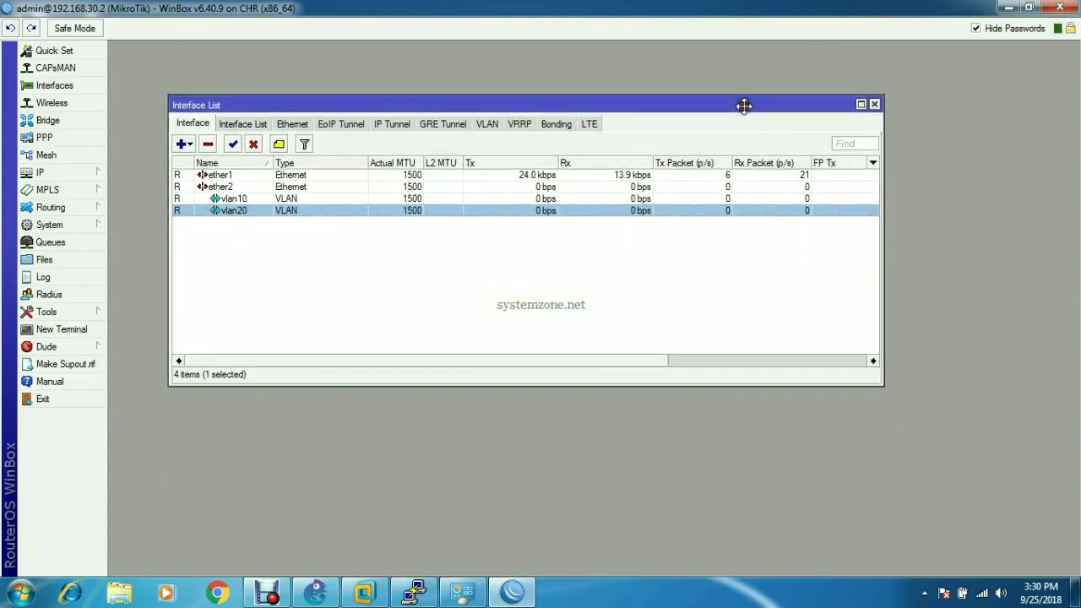
- Add a default route 0.0.0.0/0 with gateway 192.168.30.1
left_click(87, 175)
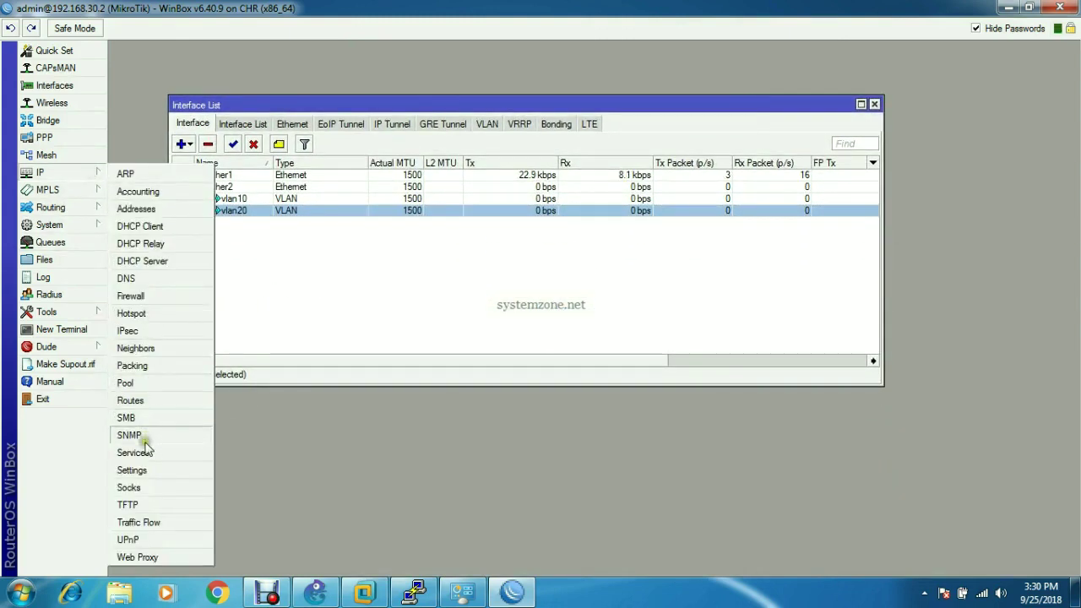
left_click(135, 401)
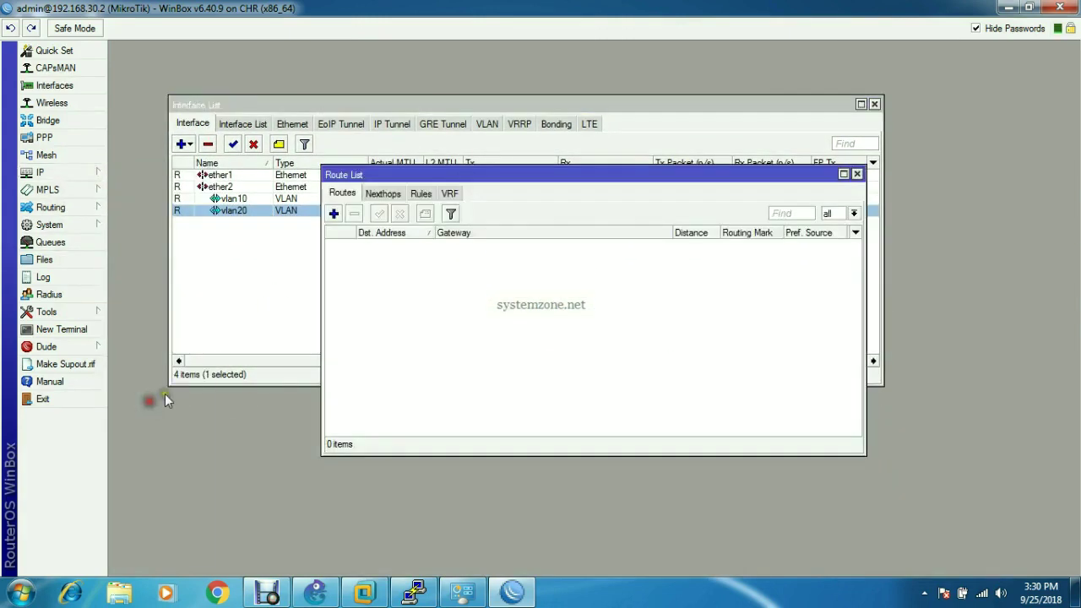
left_click(334, 213)
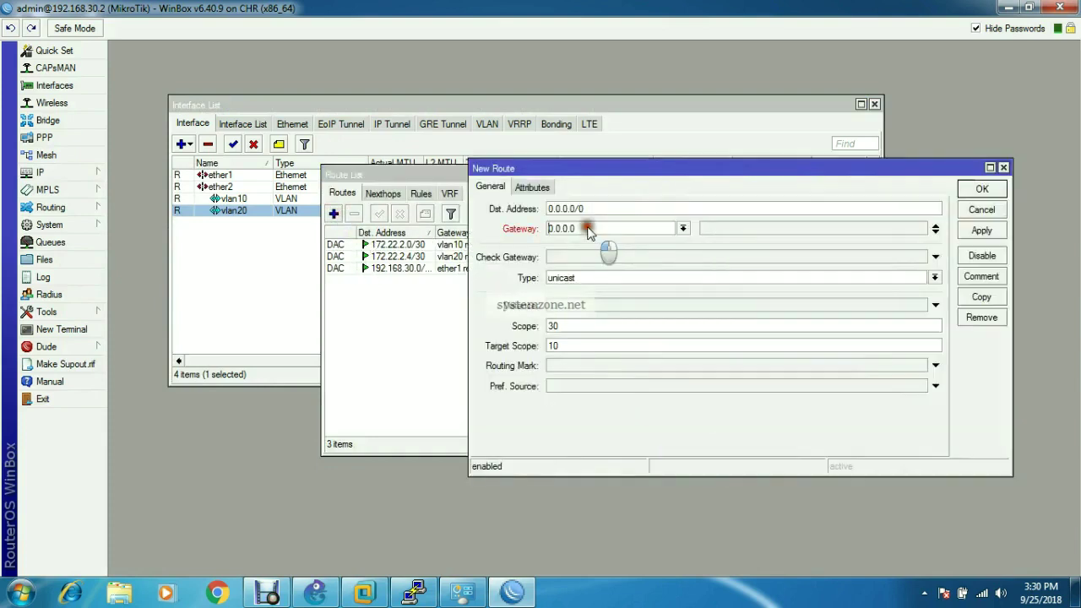
double_click(603, 233)
type("192.168.30.1")
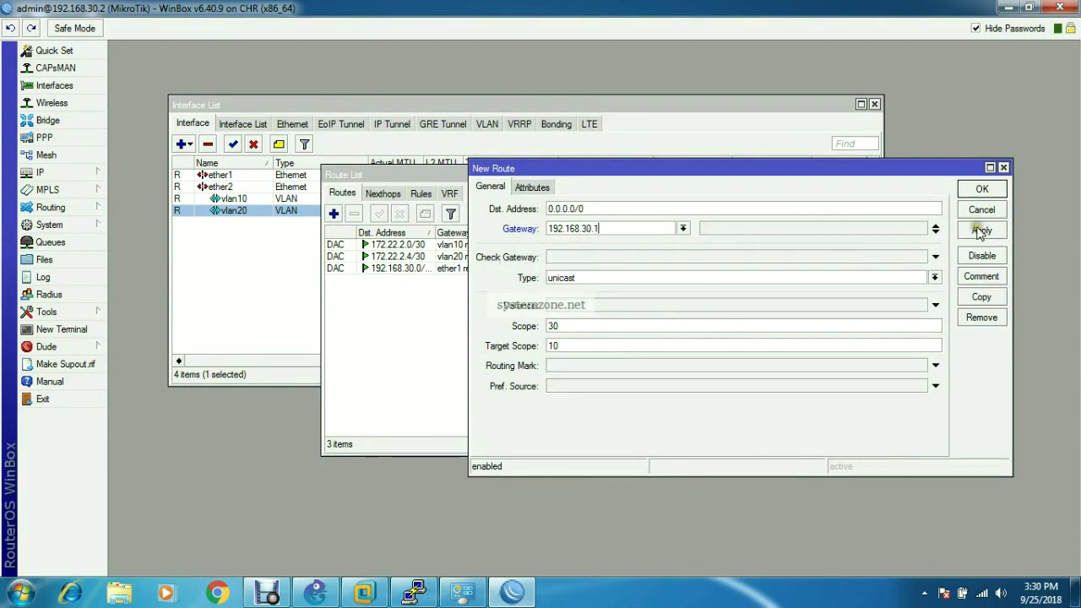
left_click(981, 230)
left_click(981, 190)
left_click(858, 174)
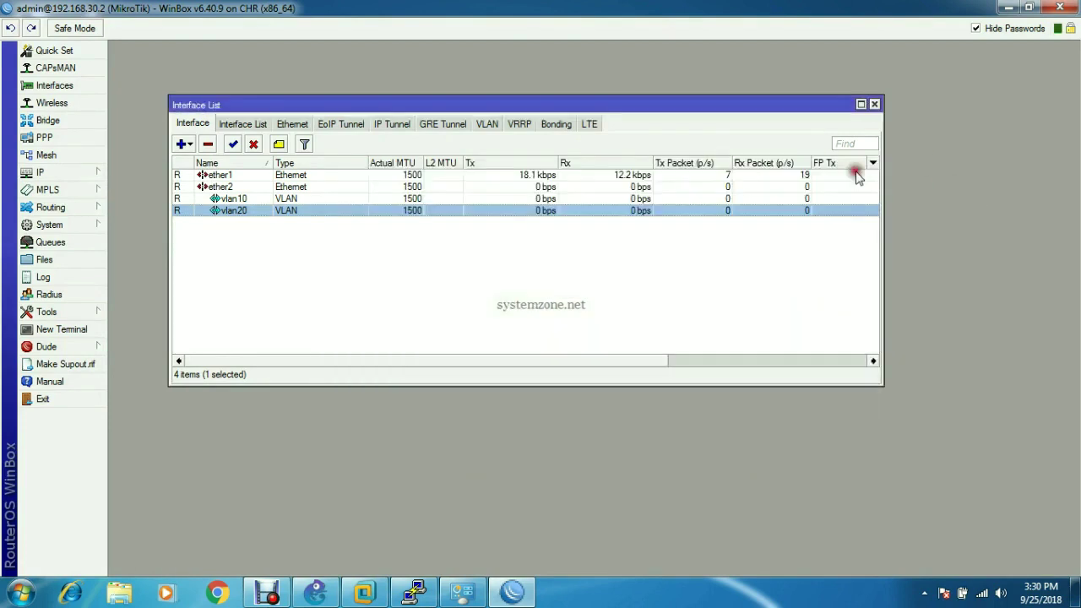
- Ping google.com from a router terminal, getting 0% loss, then minimize WinBox
left_click(64, 329)
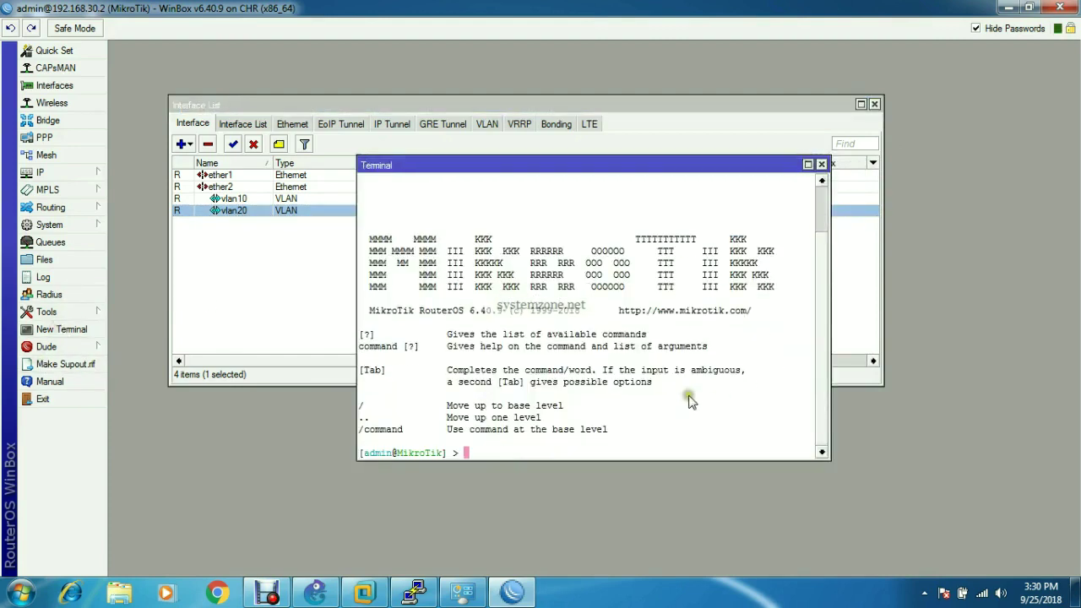
type("ping")
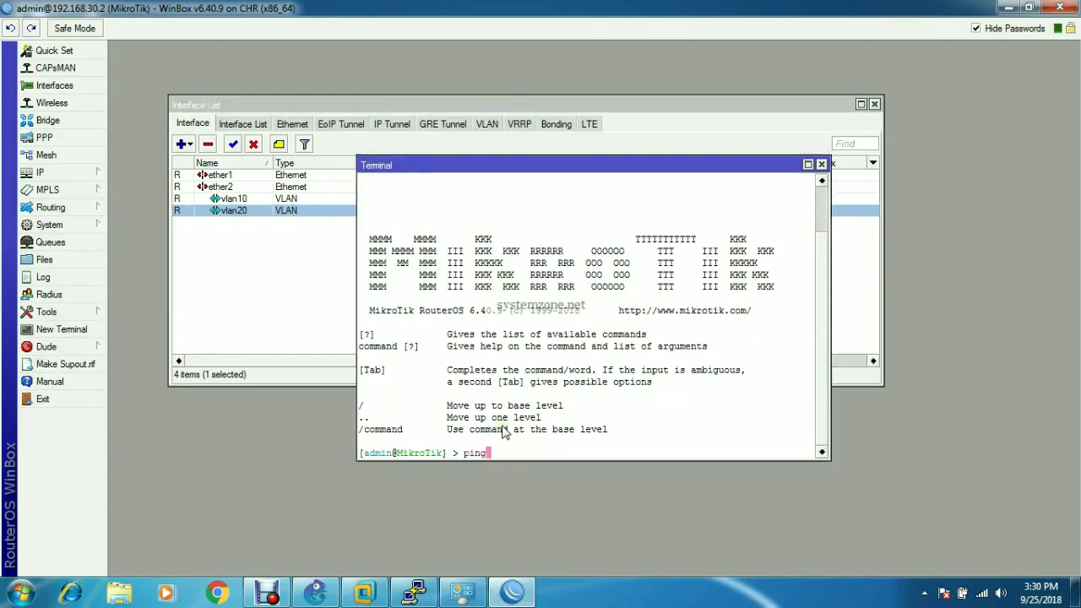
type(" google.com")
key("Return")
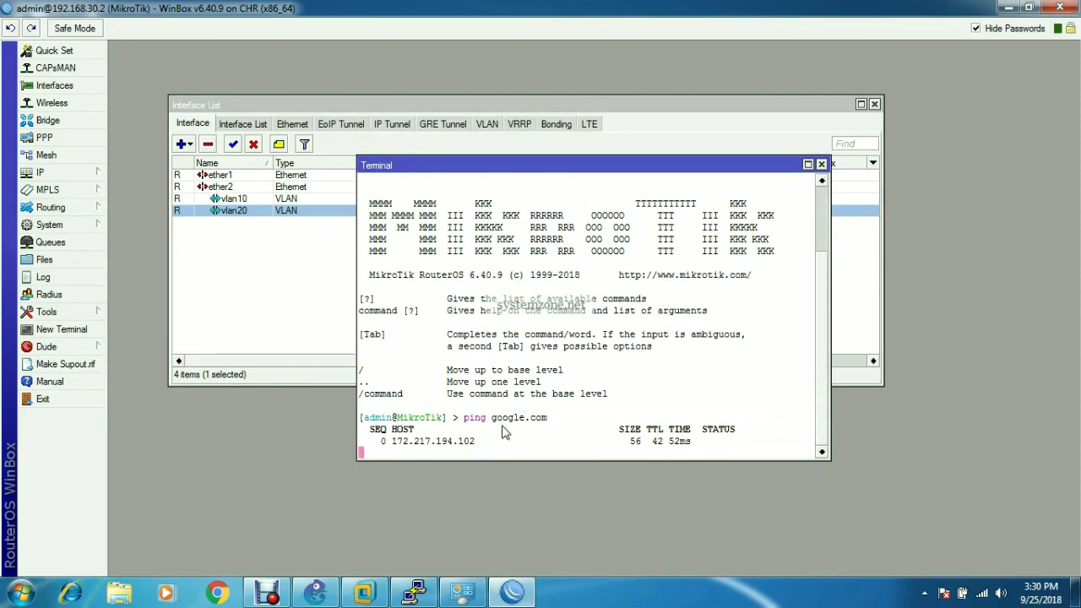
key("ctrl+c")
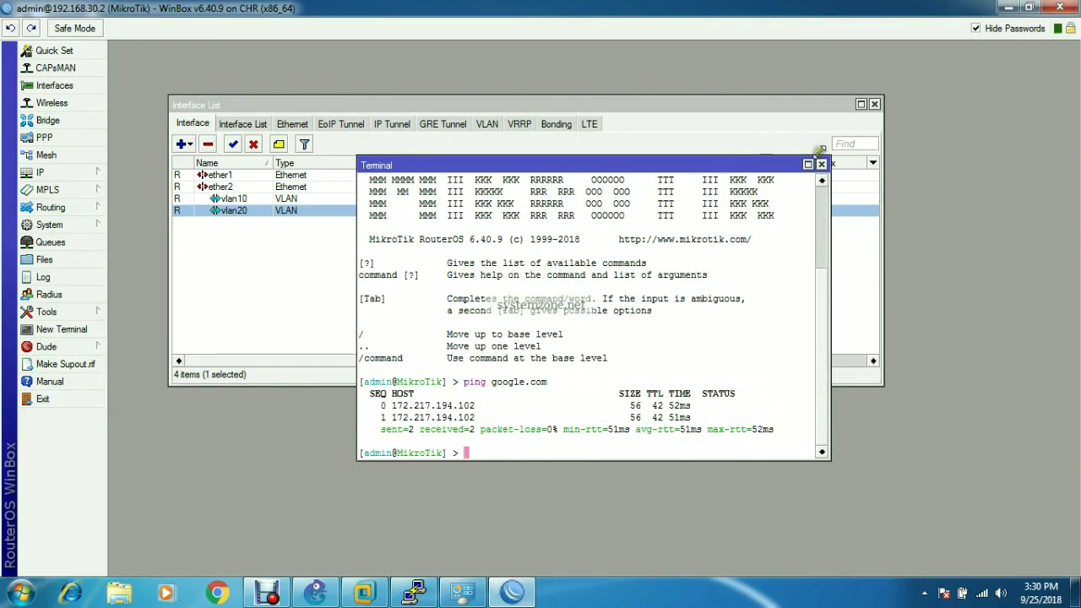
left_click(820, 163)
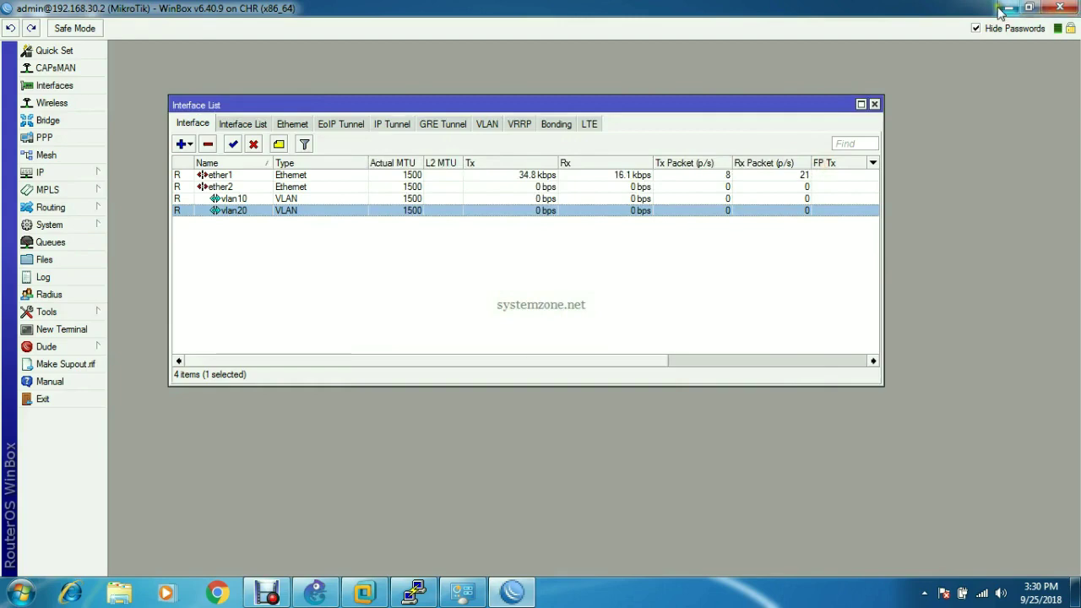
left_click(1008, 7)
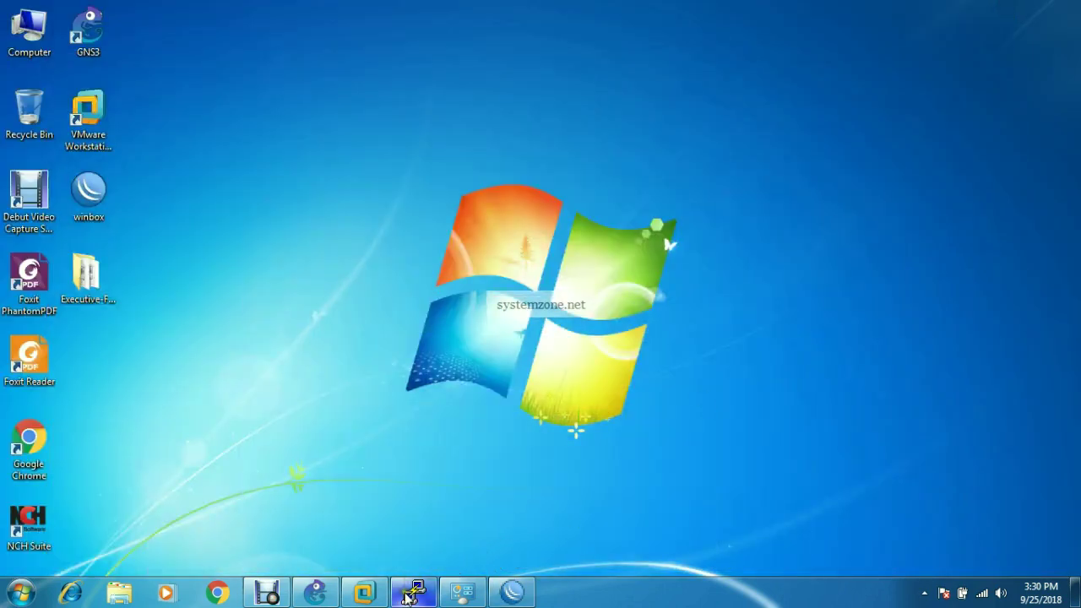
- Open a console on Client-RouterOS1, log in as admin, decline the license, and enter 'interface print'
left_click(315, 593)
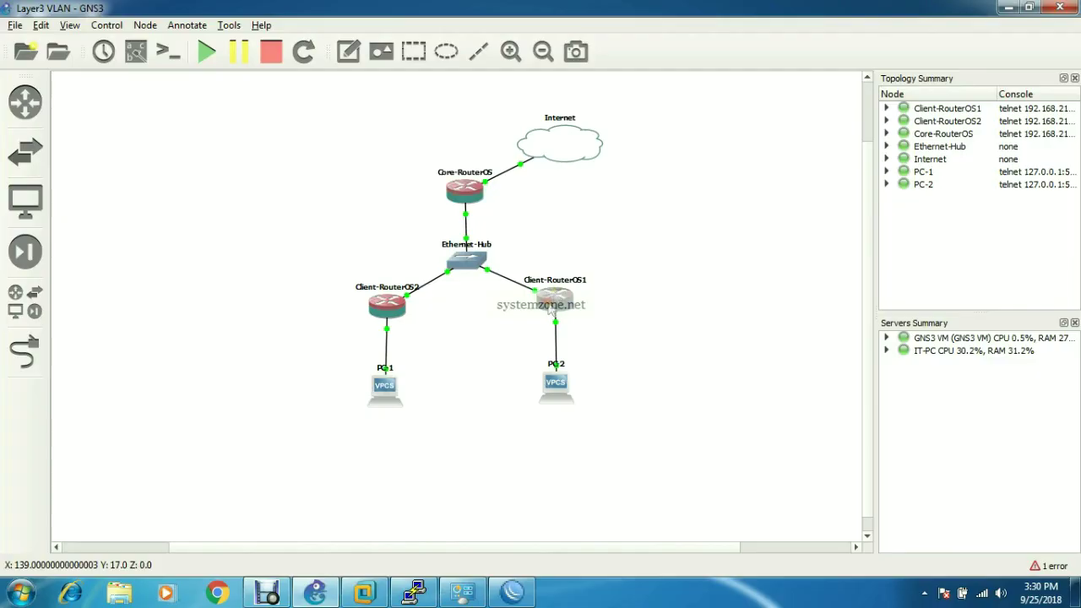
right_click(551, 298)
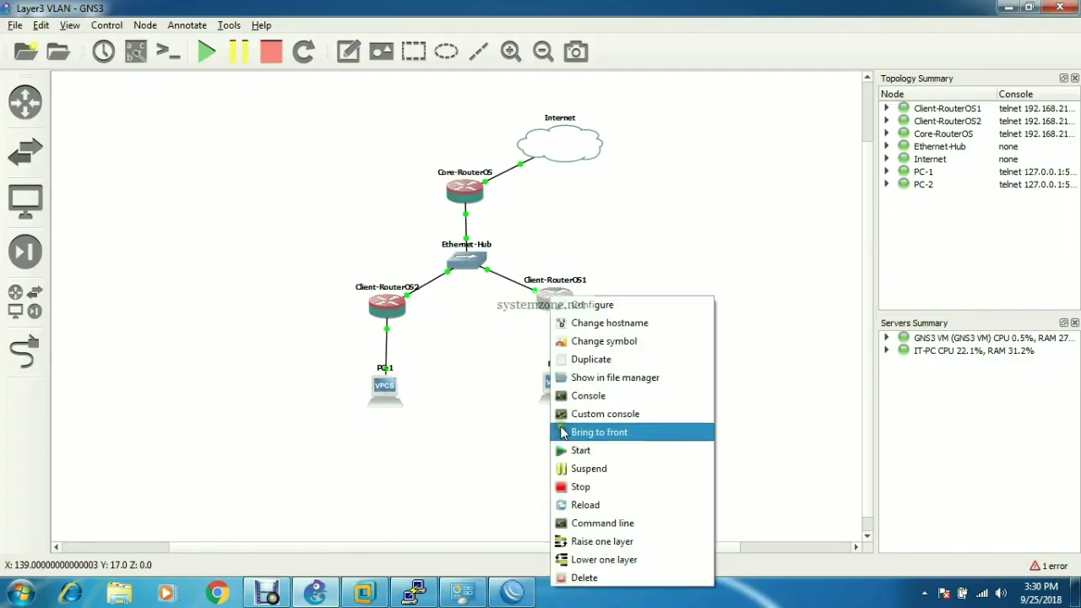
left_click(563, 396)
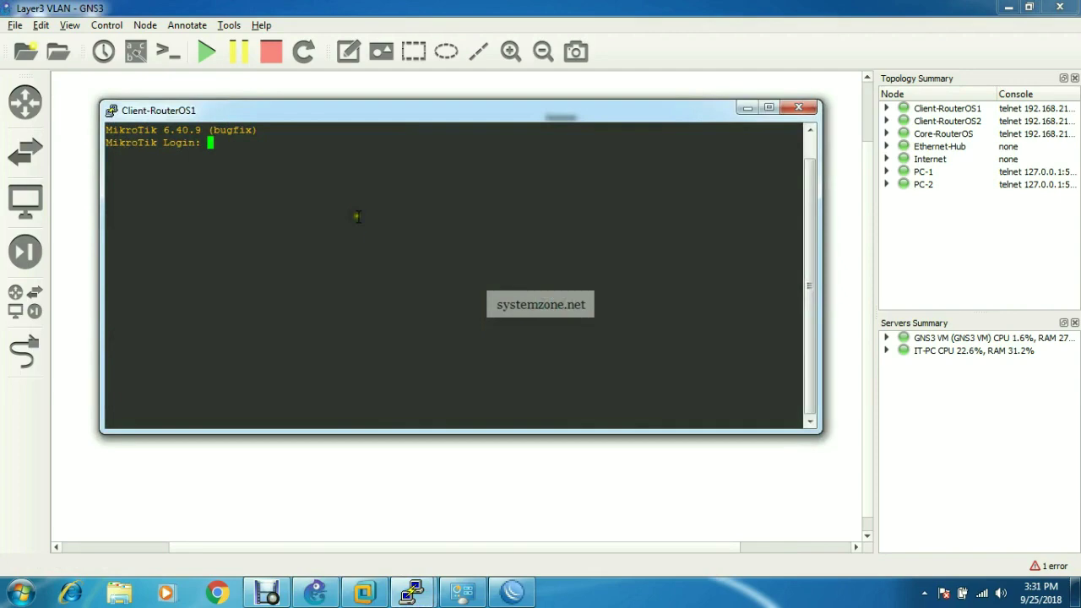
type("admin")
key("Return")
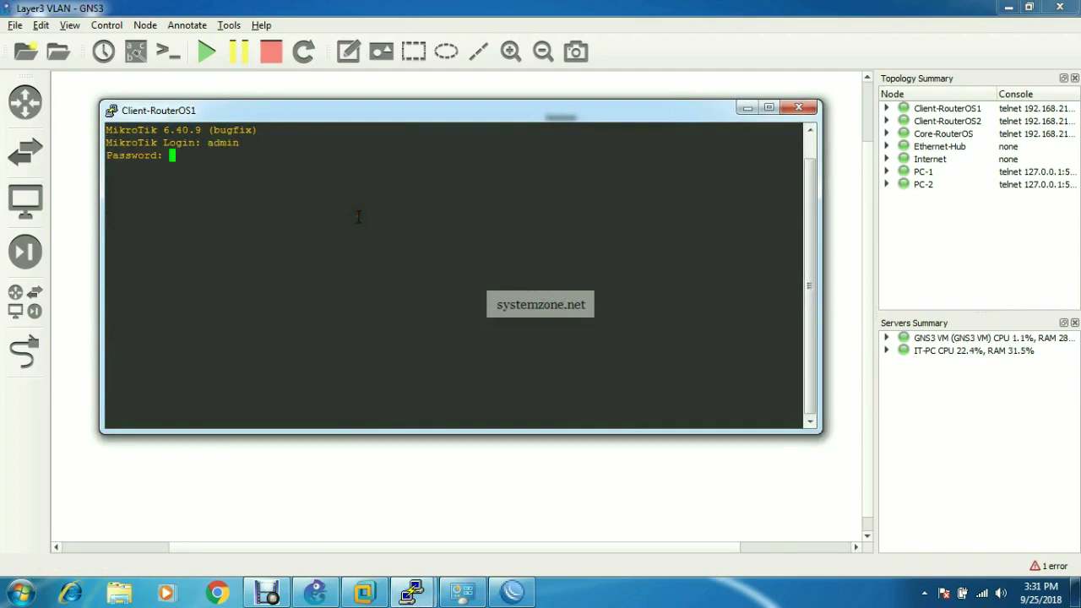
key("Return")
type("n@M")
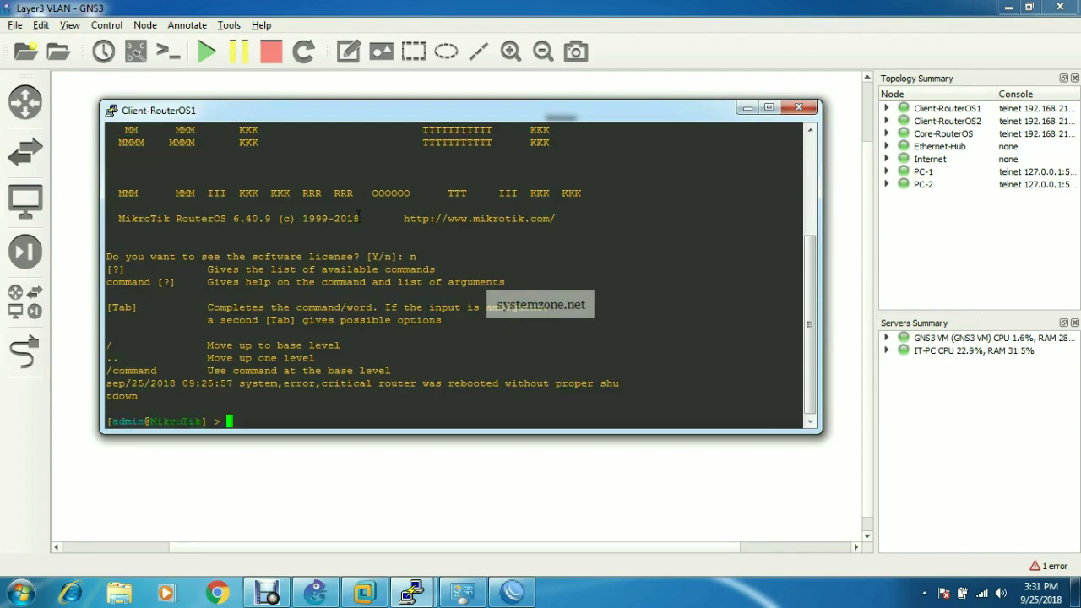
type("ikroTik] > interface print")
- List interfaces ether1/ether2 and the empty VLAN table, then type 'interface vlan add name=Vlan10 vlan-id=10 interface=ether1'
key("Return")
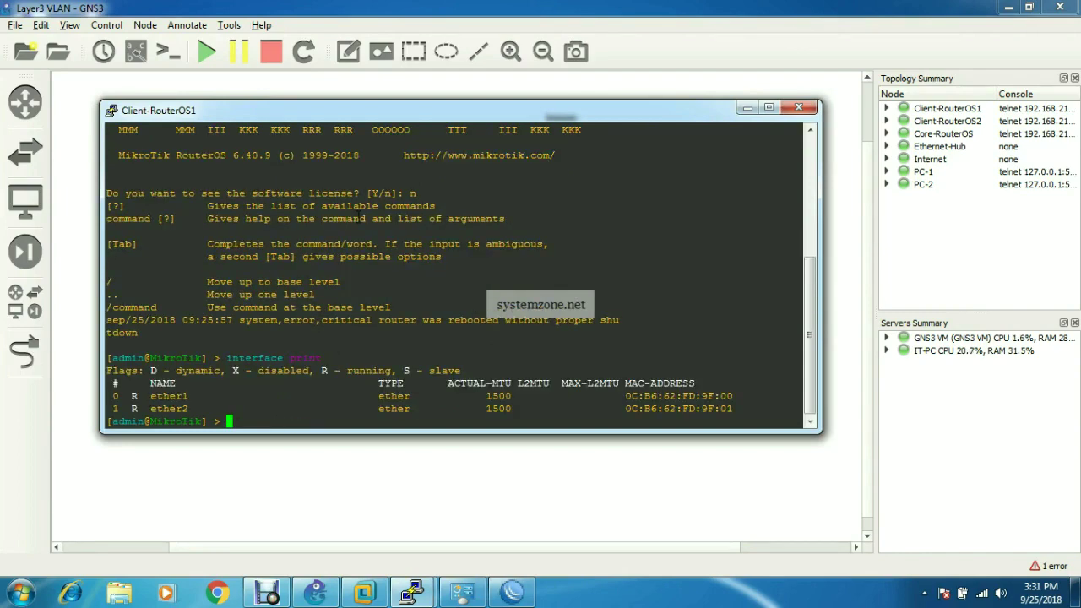
type("interface vlan ")
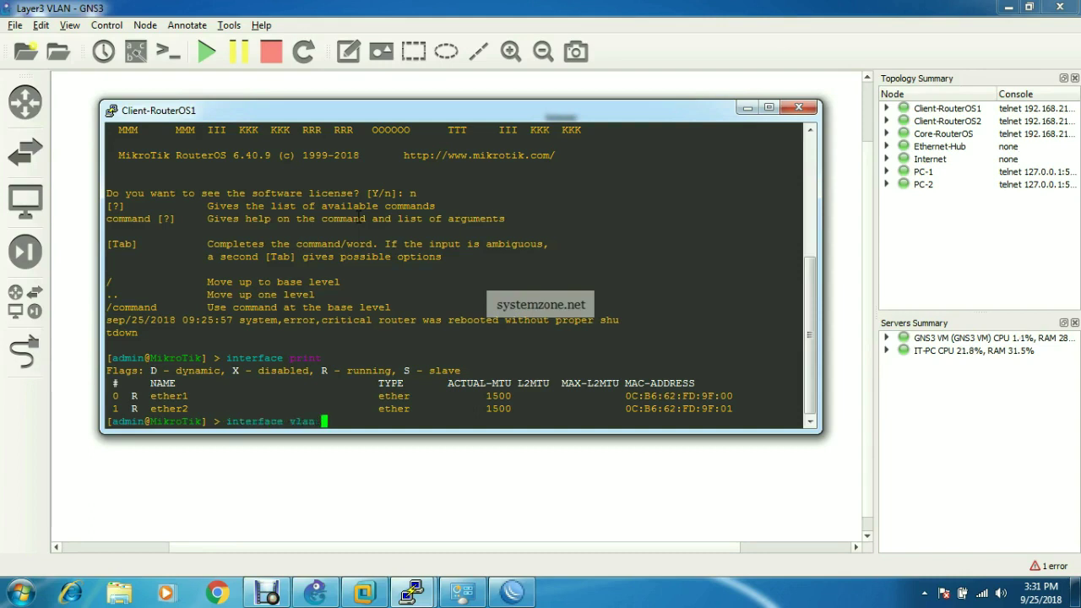
type("print")
key("Return")
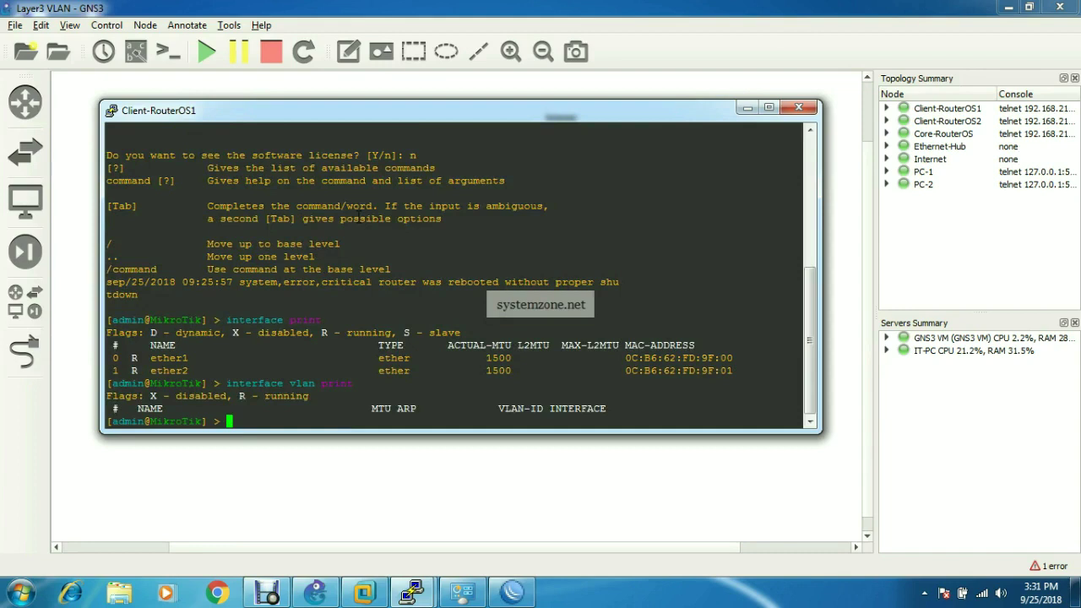
type("interface vlan add ")
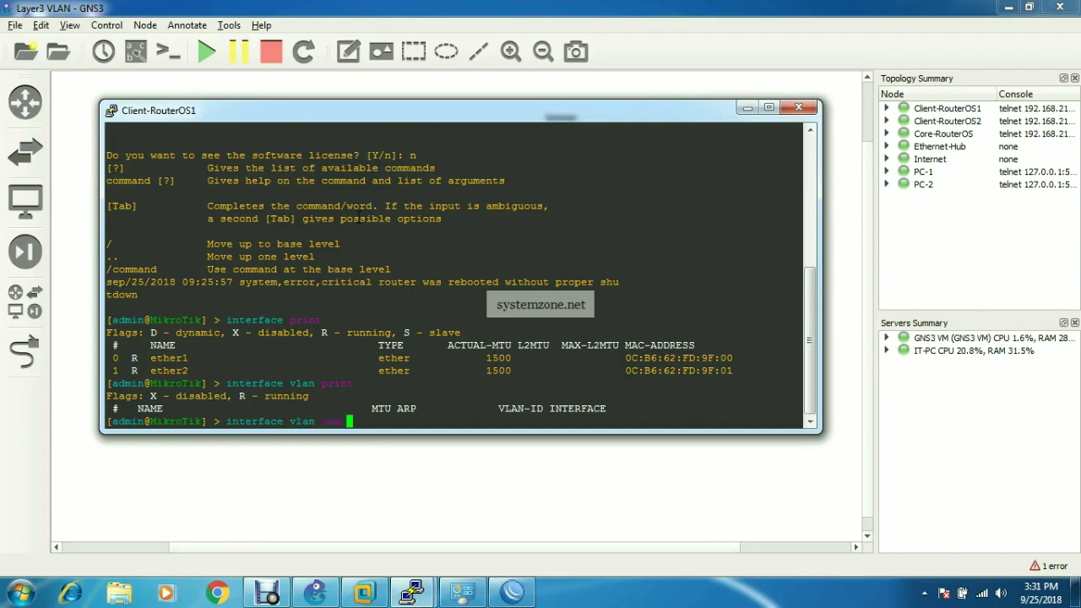
type("name=")
type("Vlan10 vlan-id=")
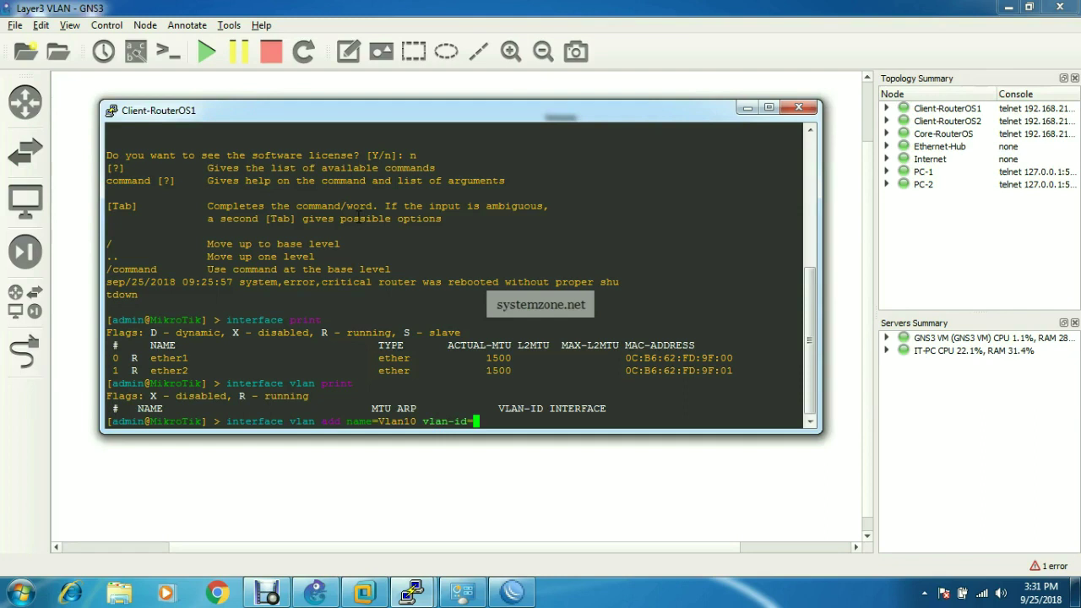
type("10 interface=")
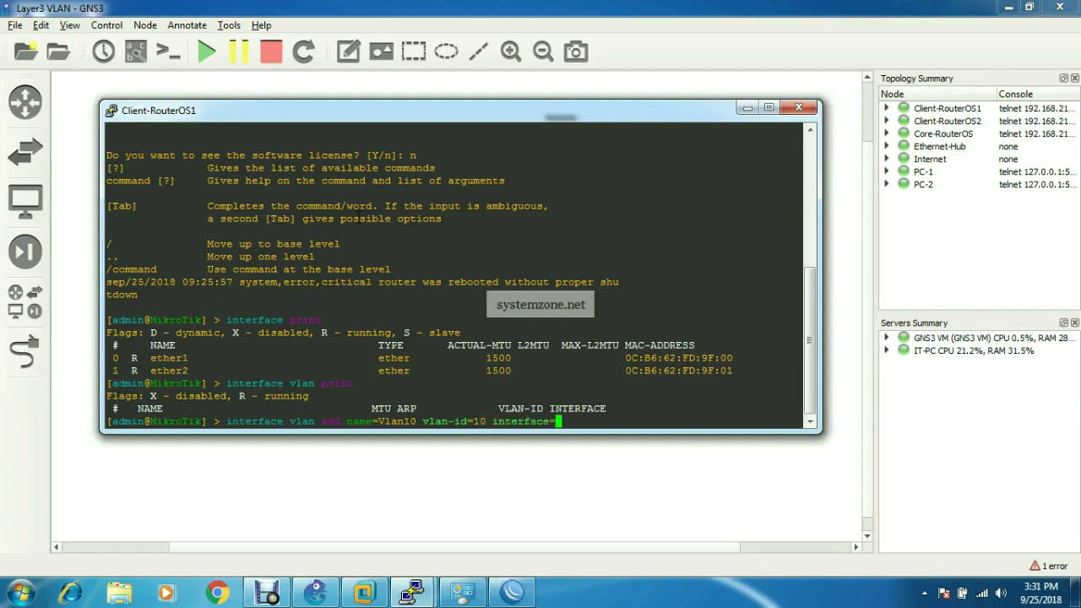
type("ether1")
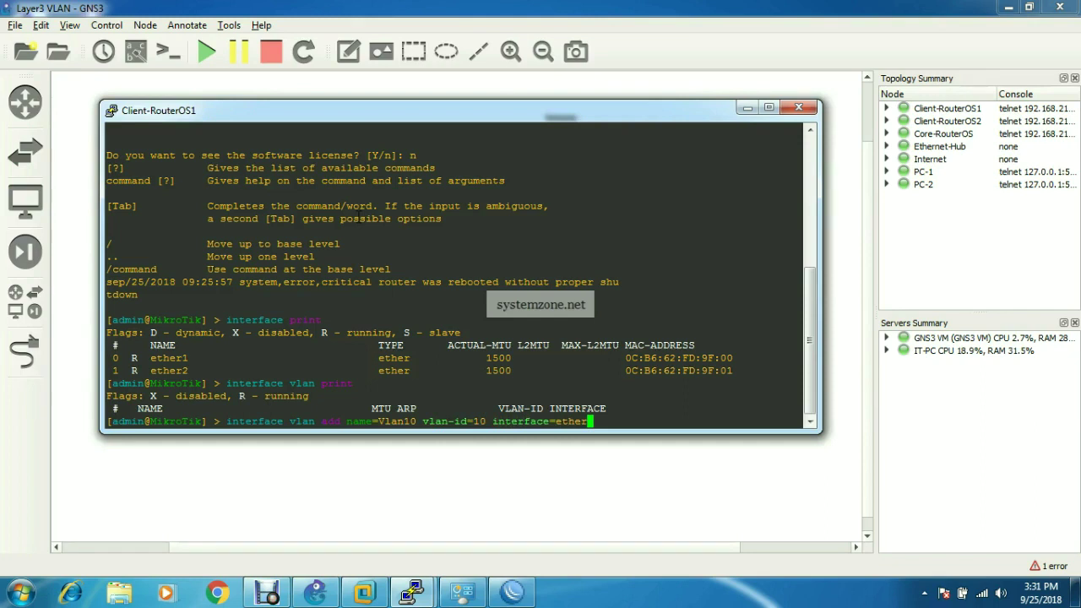